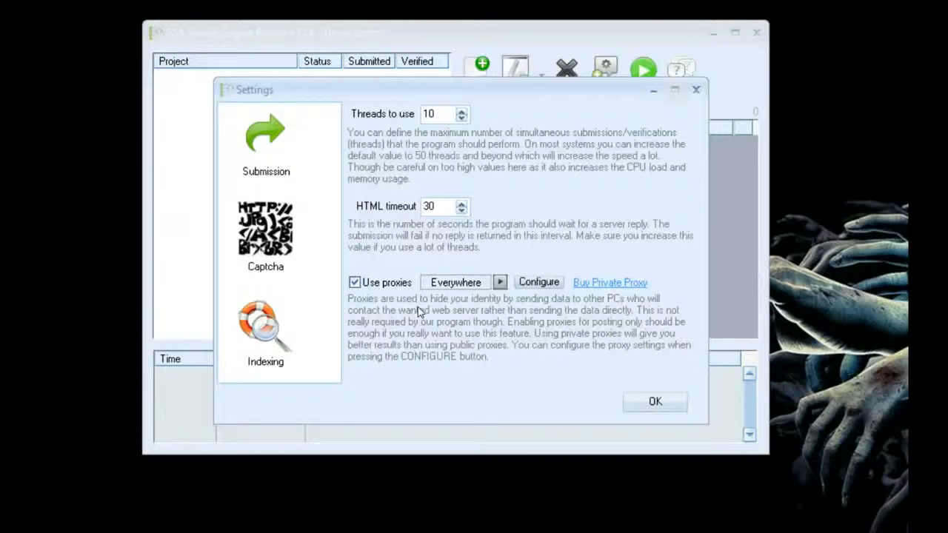
Open the proxy configuration from the program settings and close the settings window
click(540, 286)
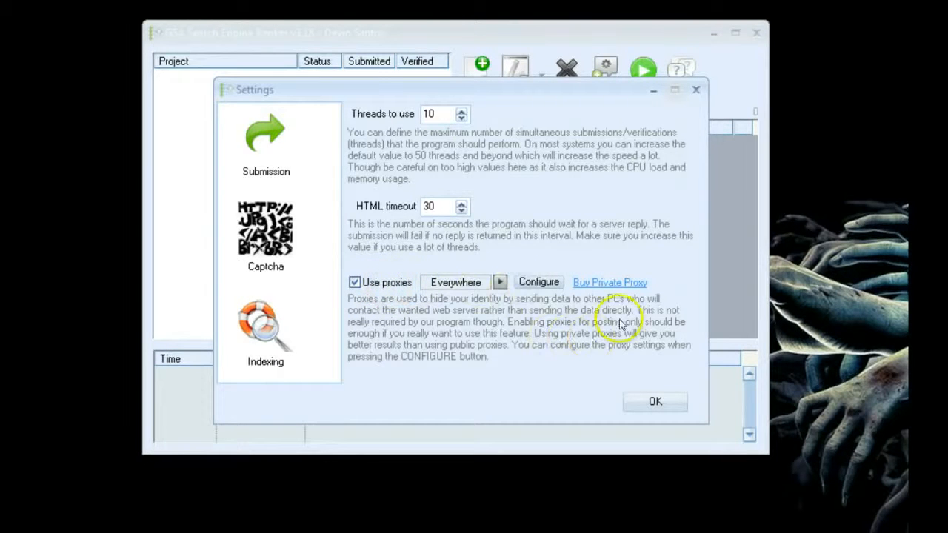
click(696, 89)
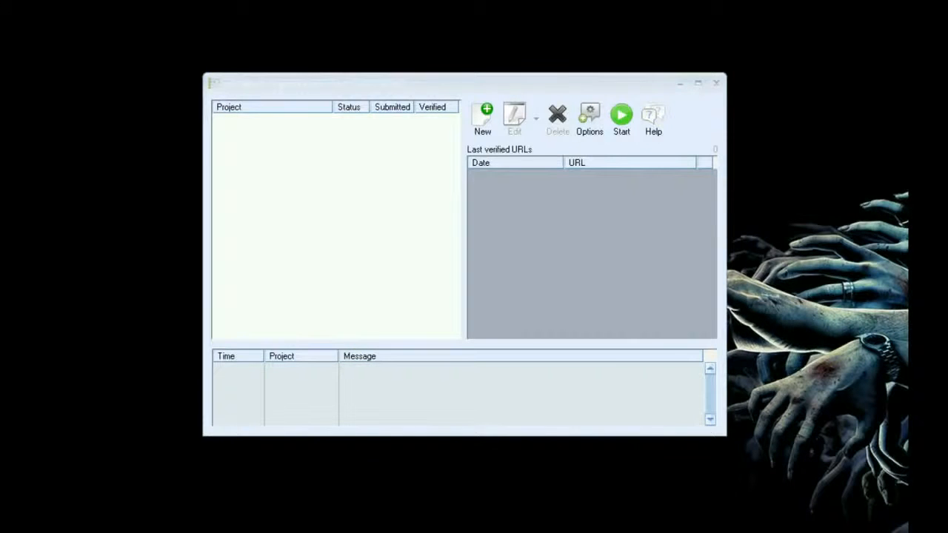
Switch to Kontent Machine, view the generated articles of the Dog Training campaign, and return to GSA Search Engine Ranker
click(431, 532)
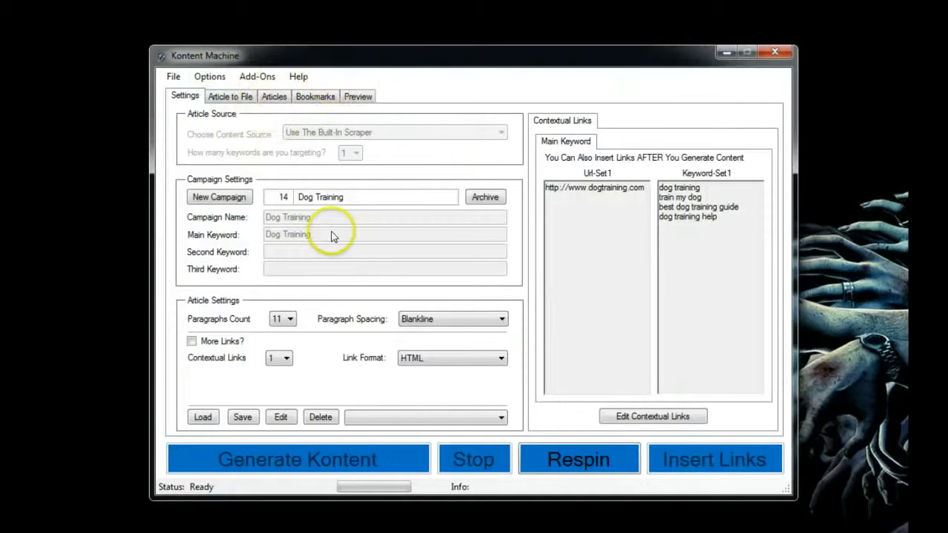
click(274, 97)
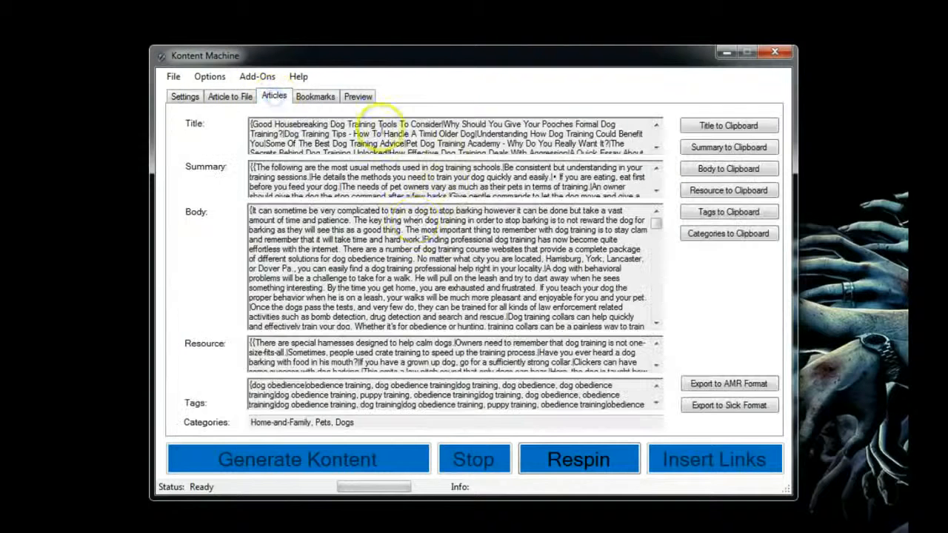
click(725, 53)
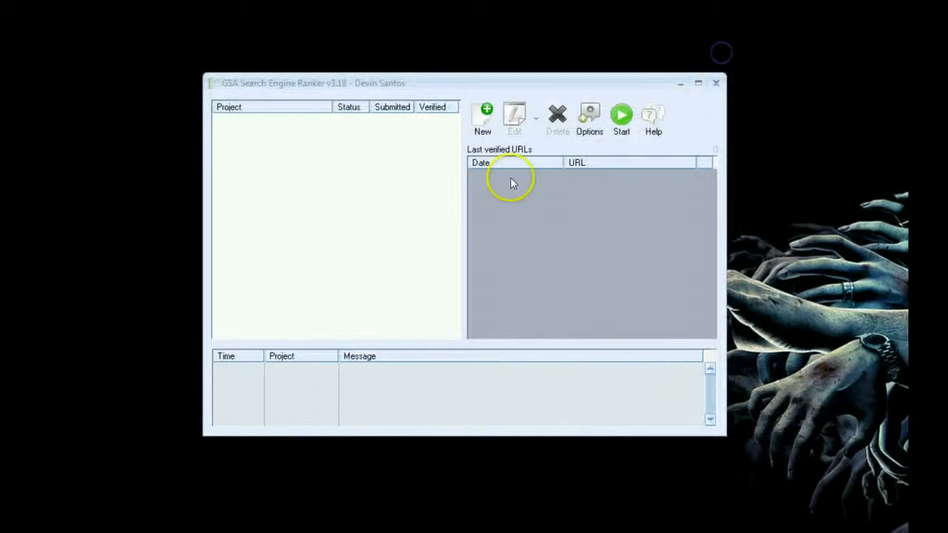
click(490, 128)
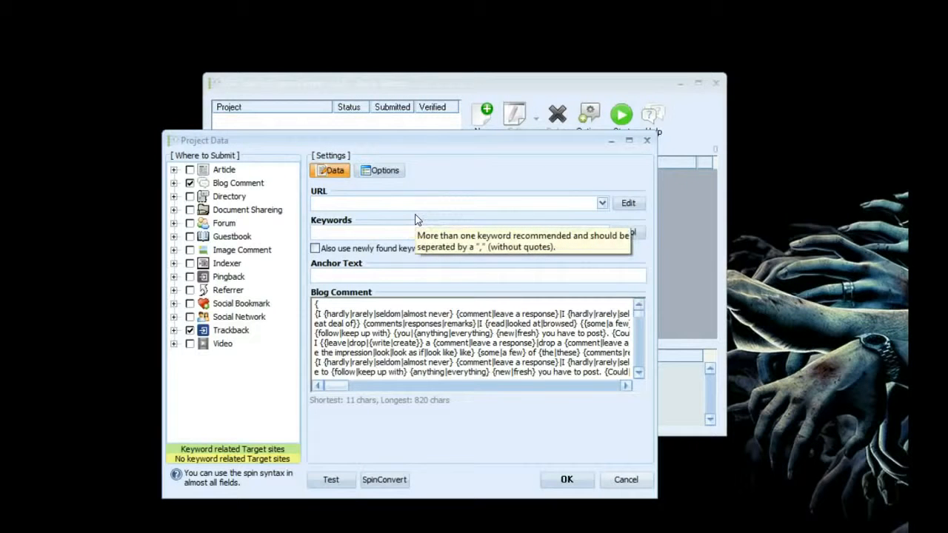
click(388, 232)
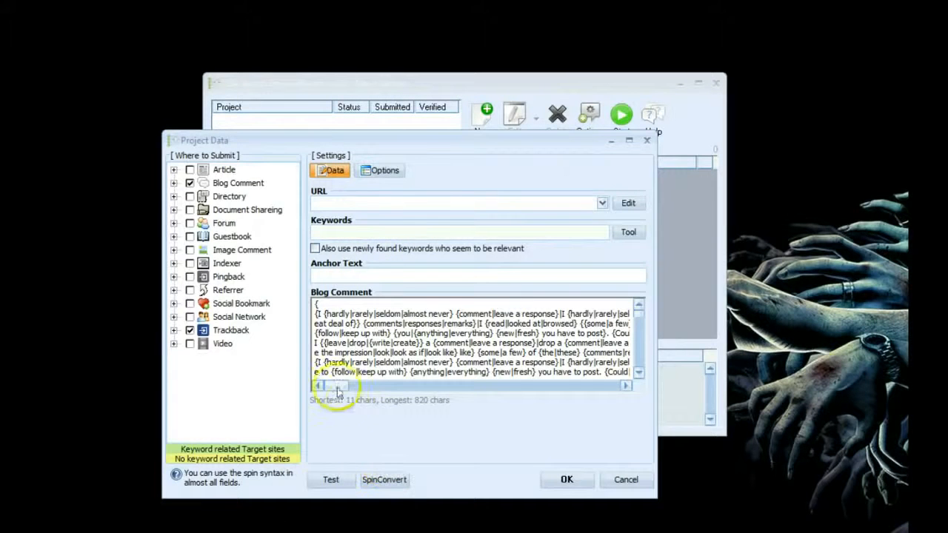
click(626, 480)
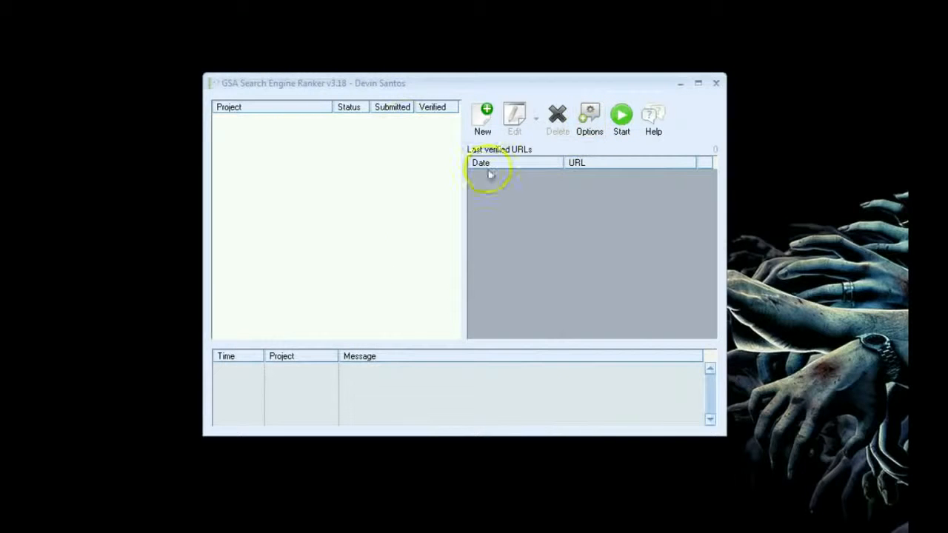
Start a new project and add Article, Social Bookmark and Video to its submission targets
click(486, 133)
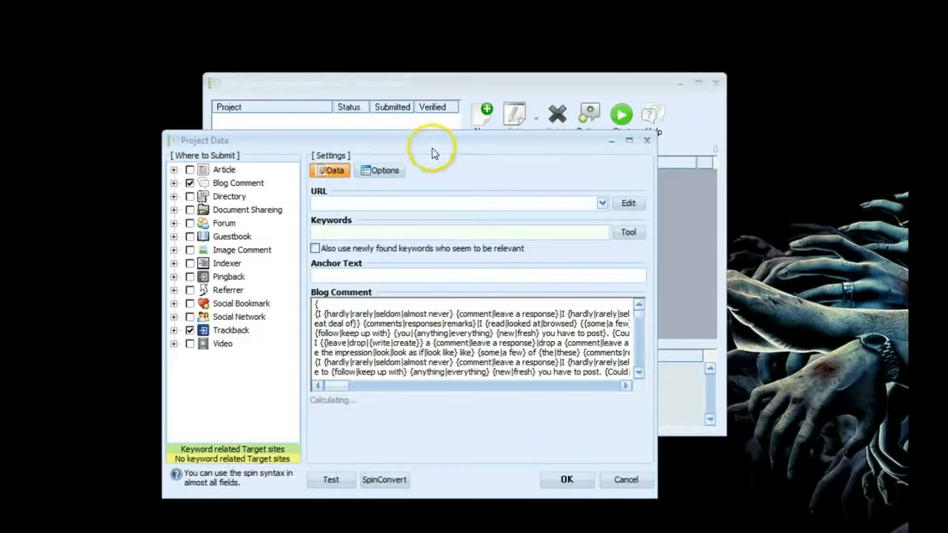
drag(220, 140, 206, 141)
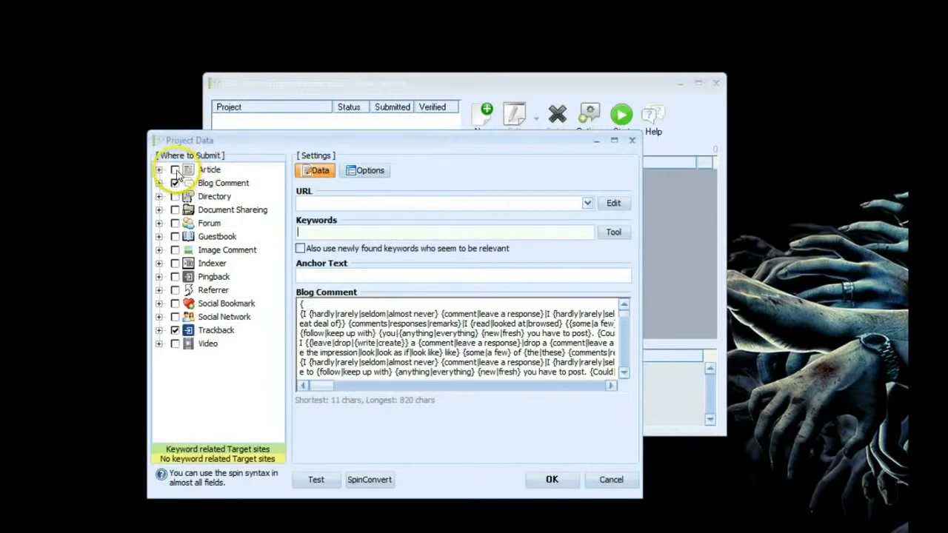
click(175, 171)
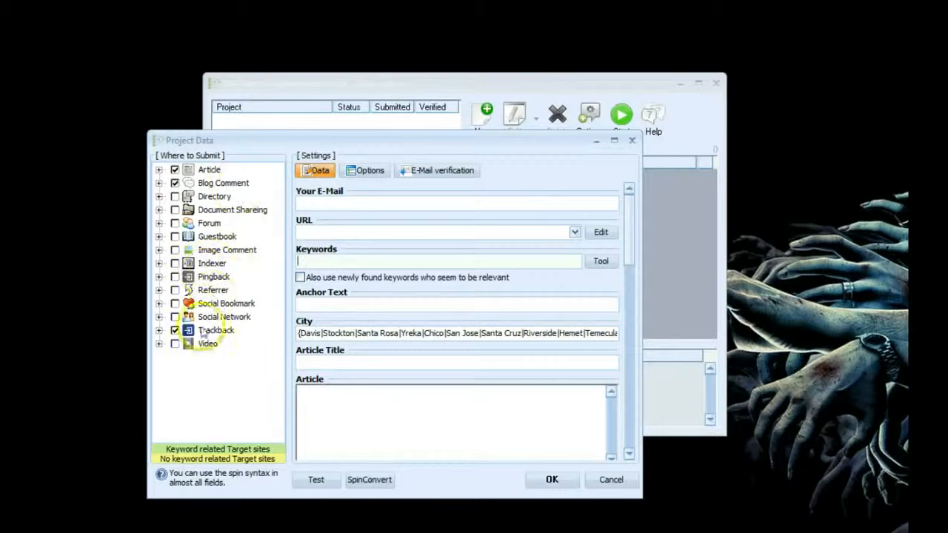
click(175, 304)
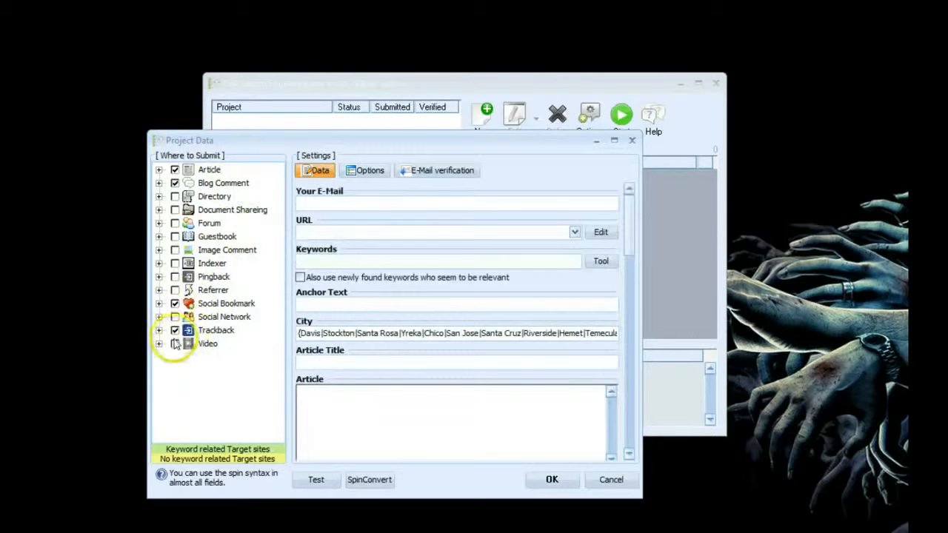
click(174, 343)
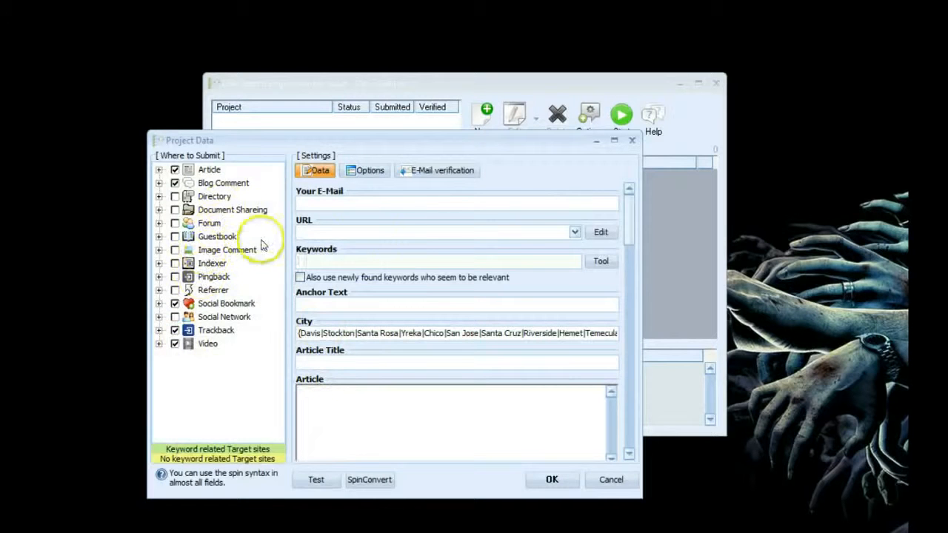
click(317, 261)
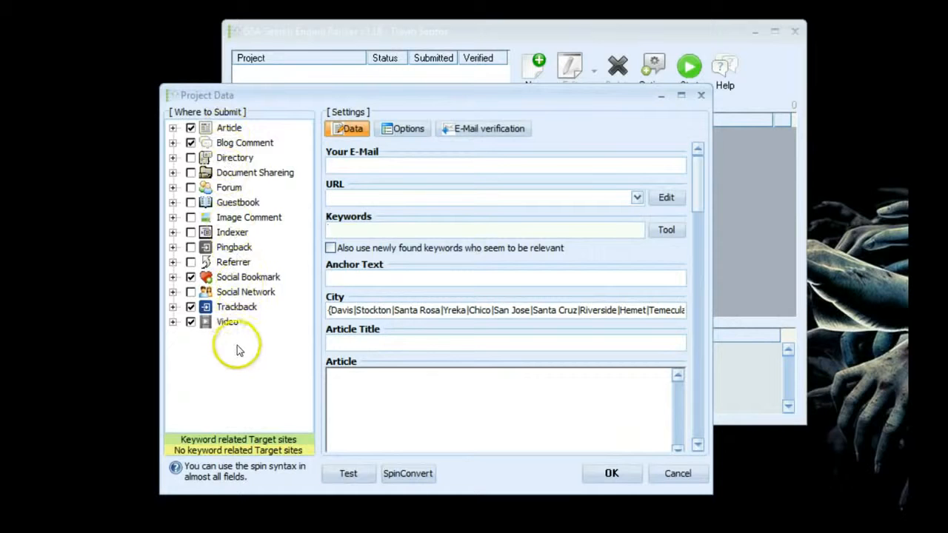
click(335, 227)
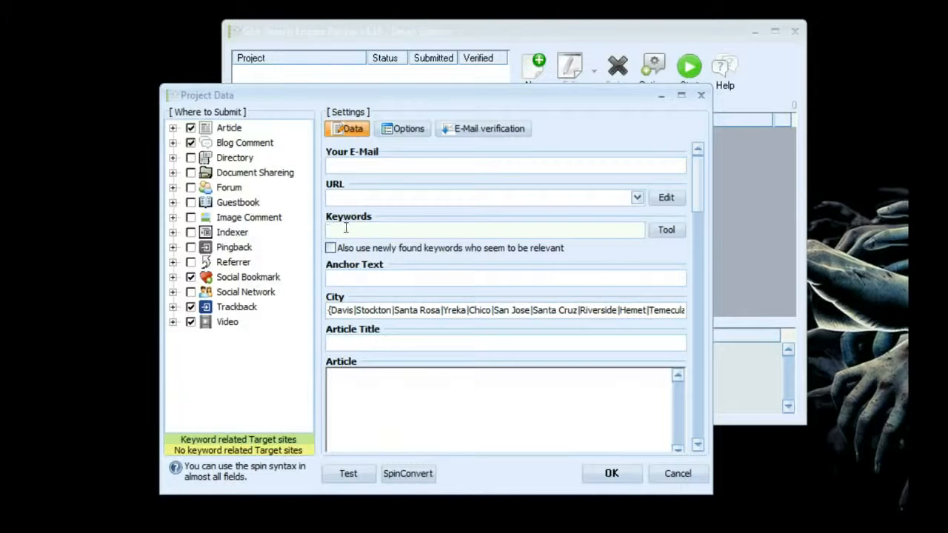
mouse_move(336, 233)
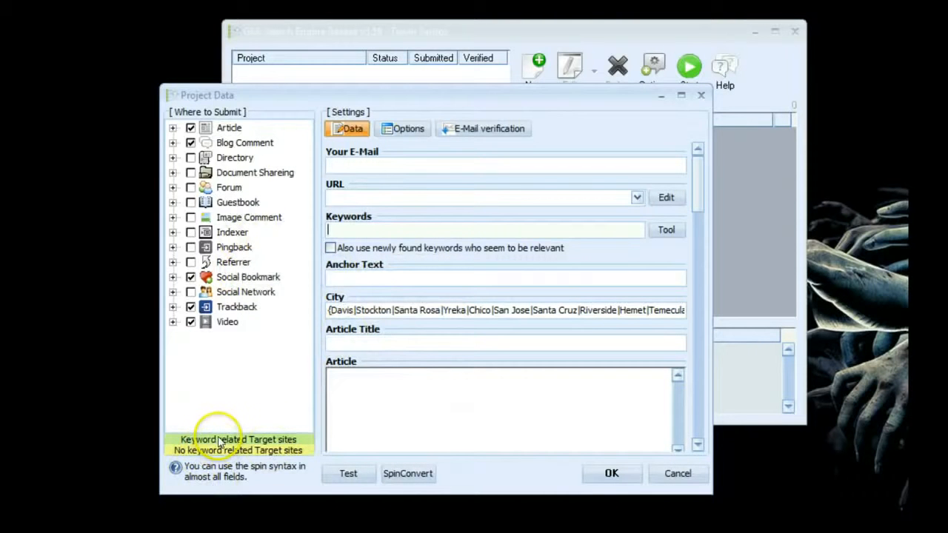
Examine the platforms listed under the Article and Blog Comment submission targets and their keyword-related colour coding
click(173, 128)
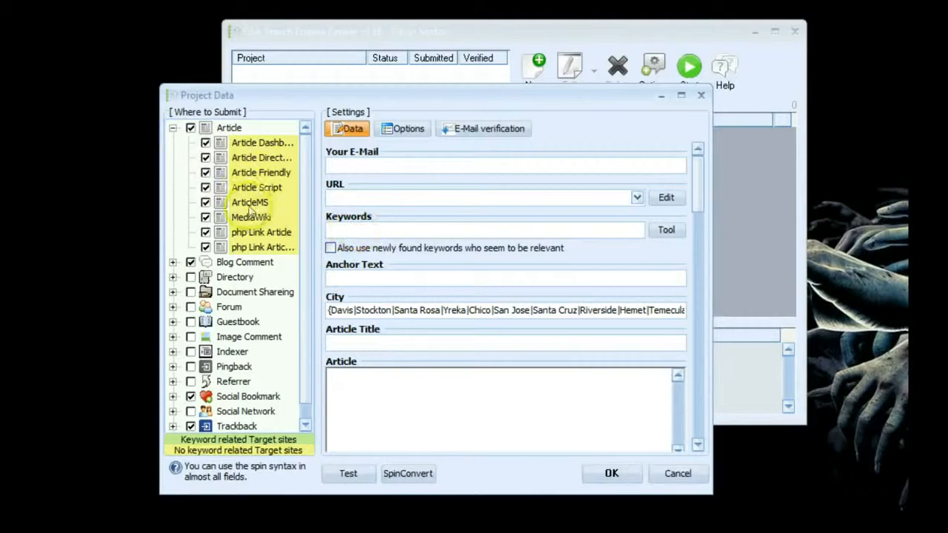
click(172, 128)
click(173, 143)
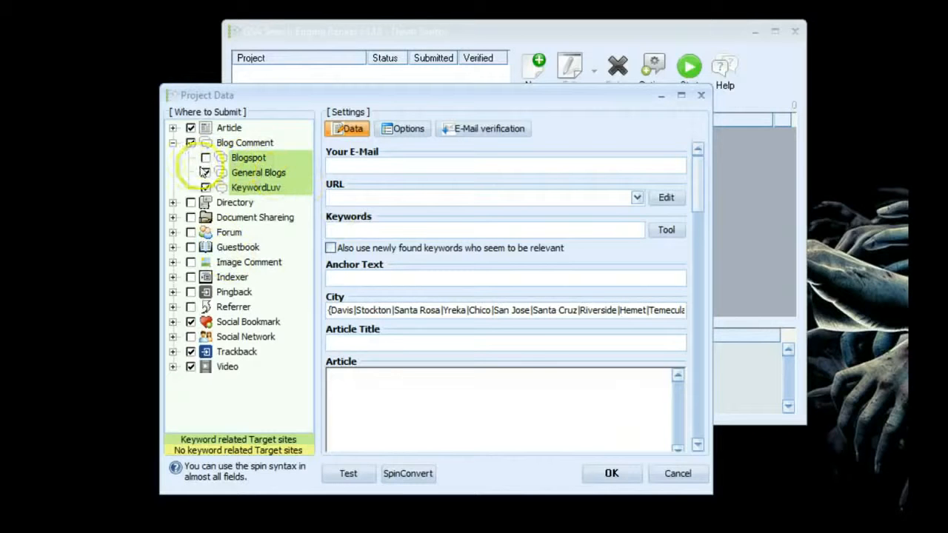
mouse_move(248, 162)
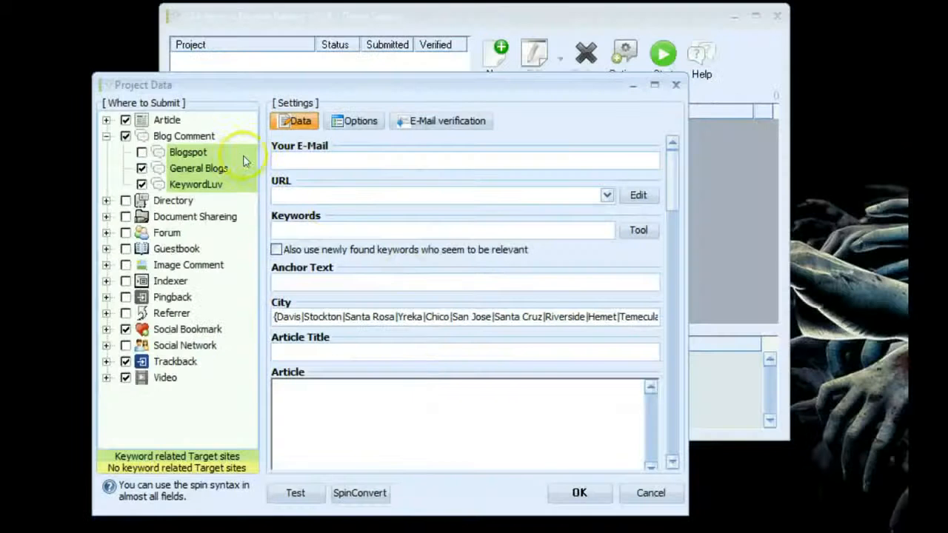
Open the Spin Syntax Converter and enlarge its window over the project data
click(554, 492)
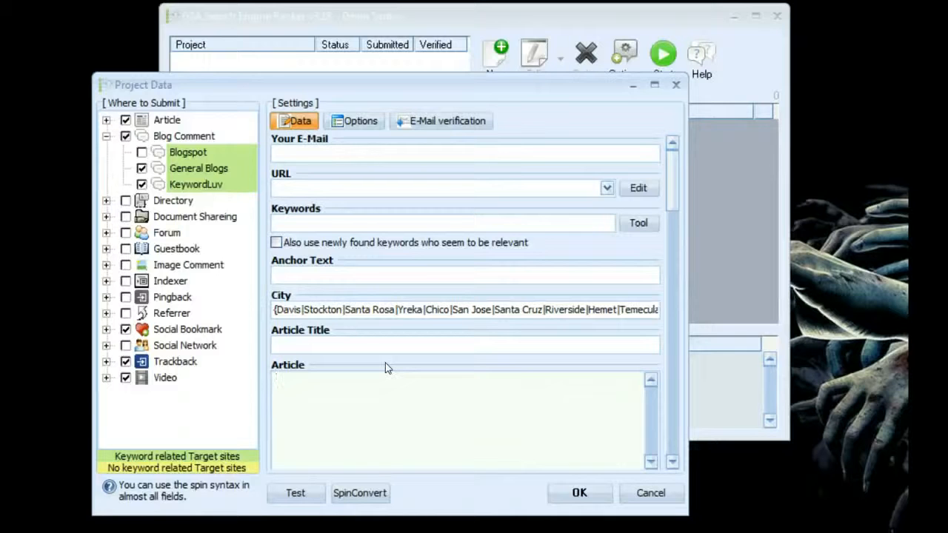
click(354, 493)
drag(353, 120, 356, 37)
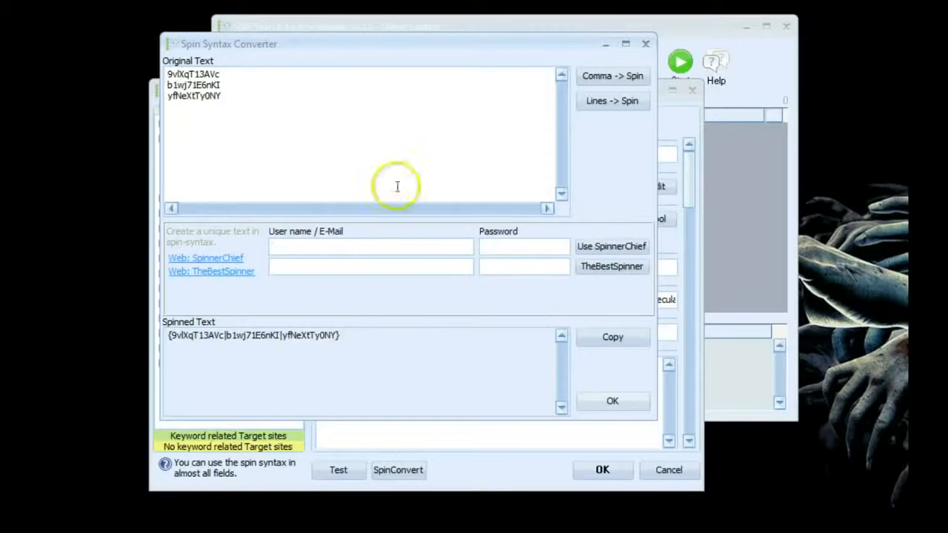
click(636, 440)
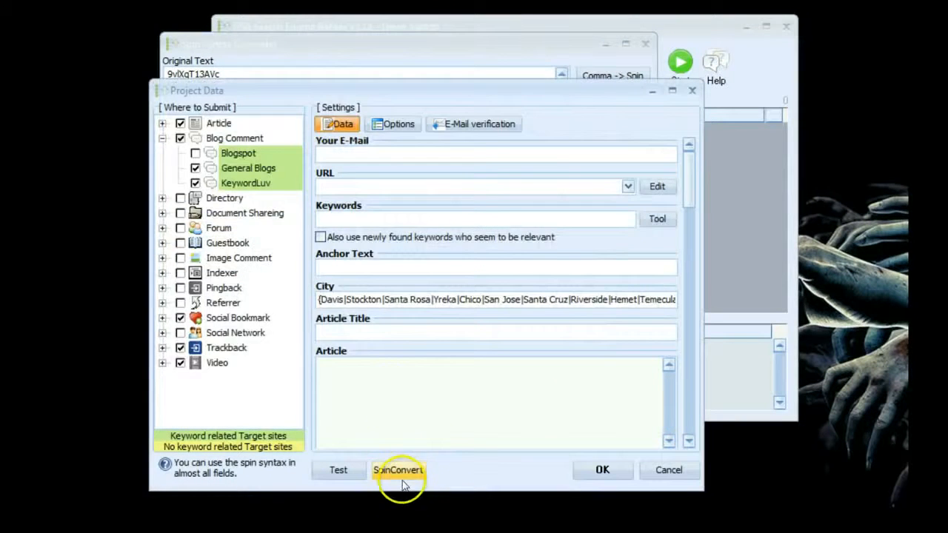
click(442, 42)
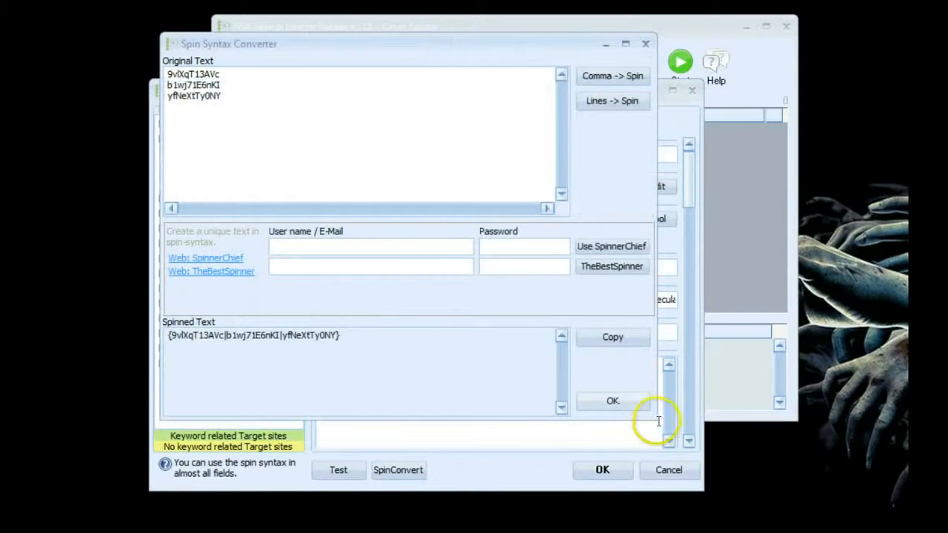
drag(649, 417, 769, 520)
drag(387, 45, 385, 0)
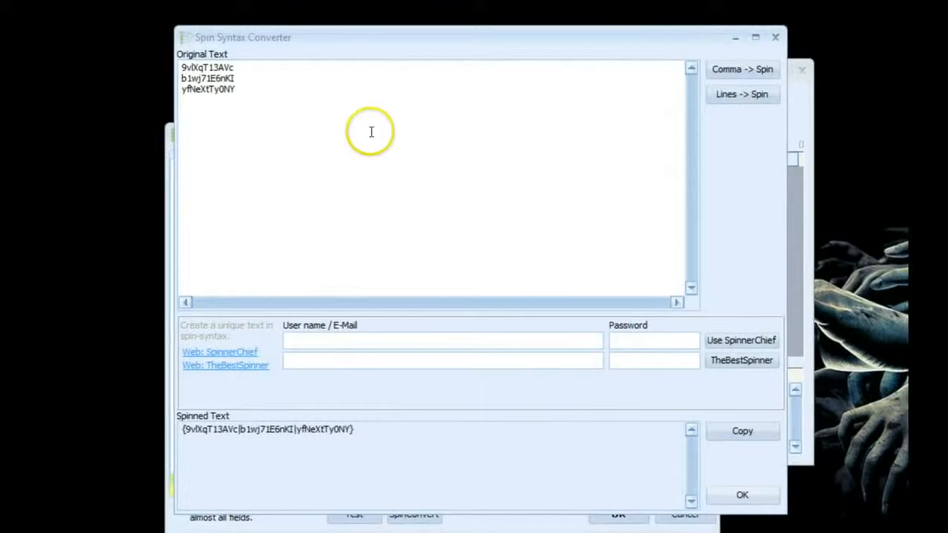
Replace the converter's original text with "dog training,best dog training guide,dog training videos" and convert the comma-separated list to spin syntax
key(ctrl+a)
key(Delete)
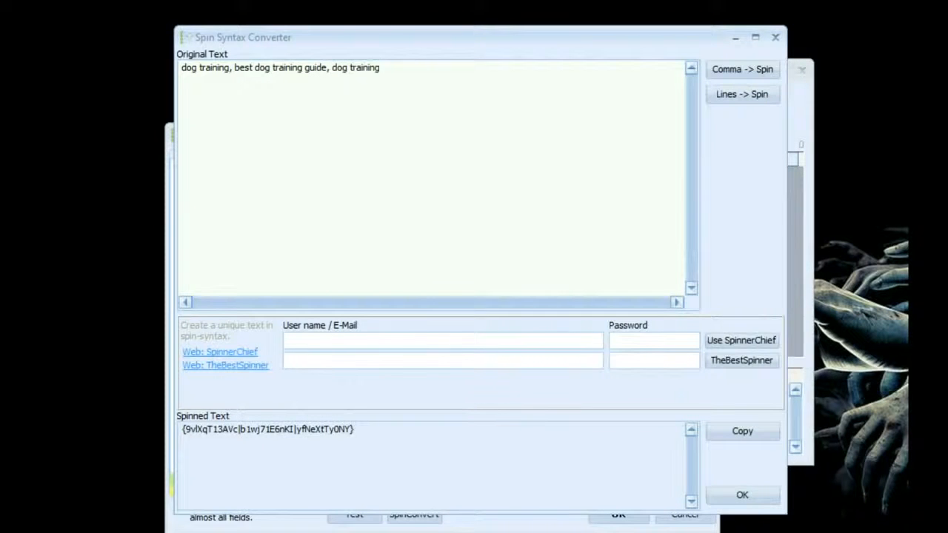
click(333, 69)
click(231, 68)
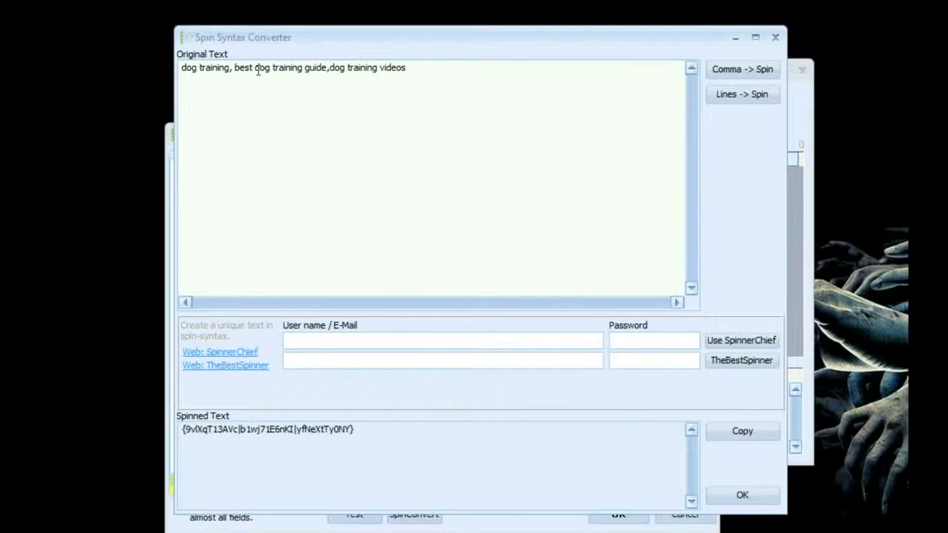
key(Delete)
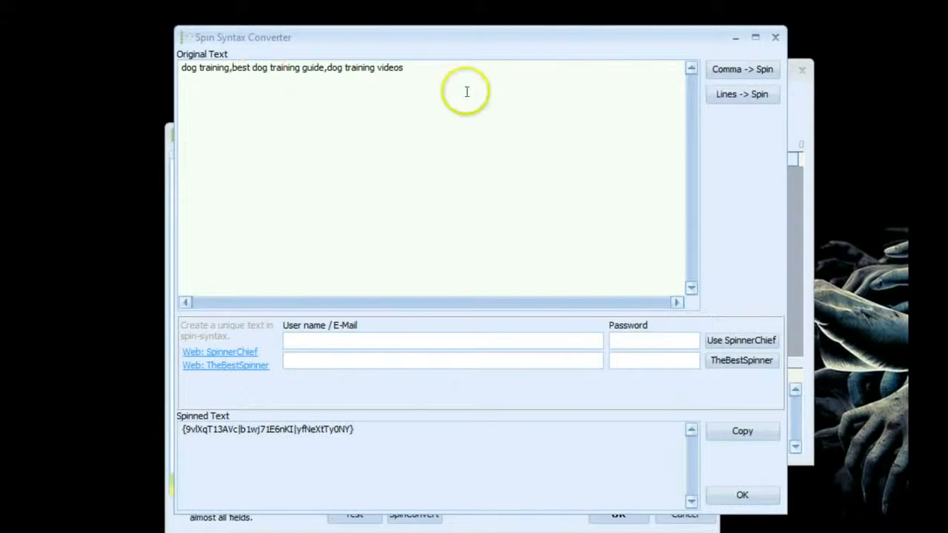
click(730, 70)
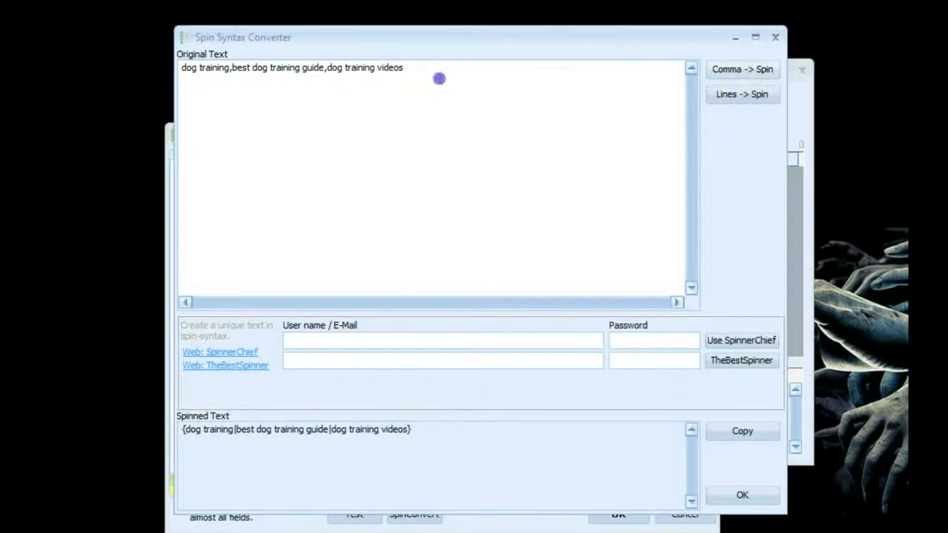
Replace the original text with "dog training" and "dog training videos" on separate lines and convert the lines to spin syntax
drag(437, 74, 85, 57)
key(BackSpace)
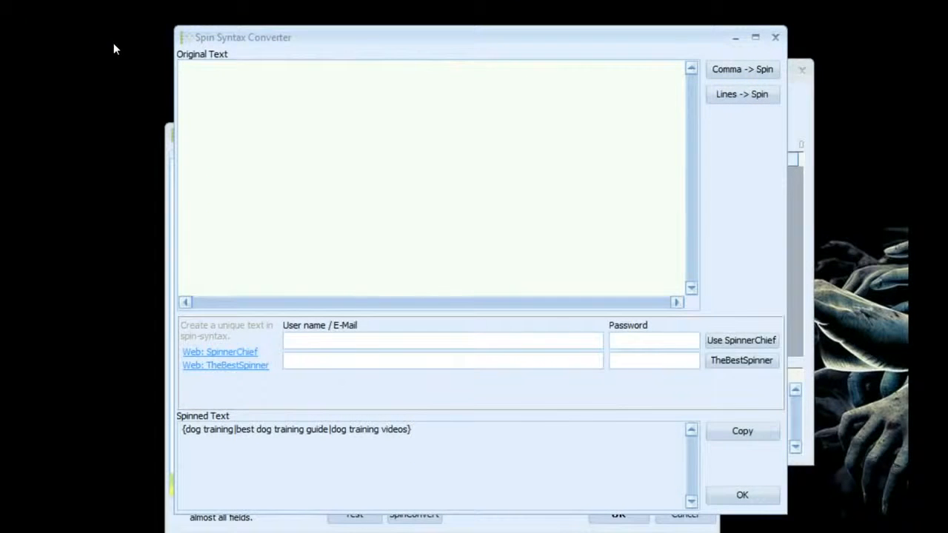
text(dog training)
key(Return)
text(dog training videos)
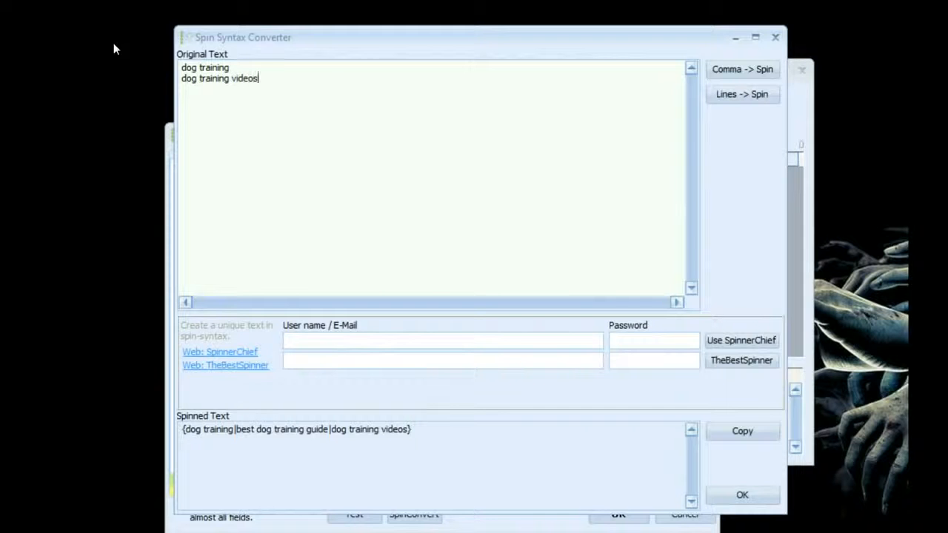
key(Return)
click(216, 159)
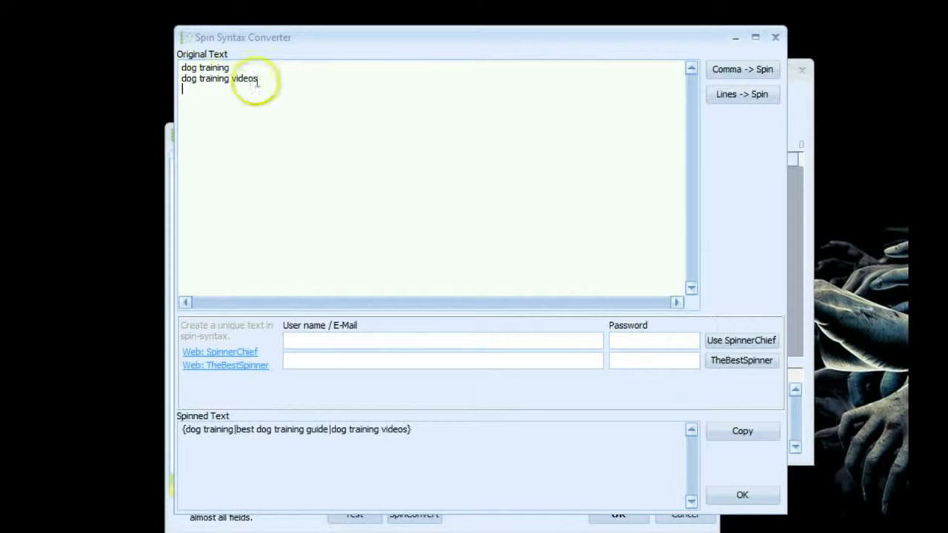
click(752, 95)
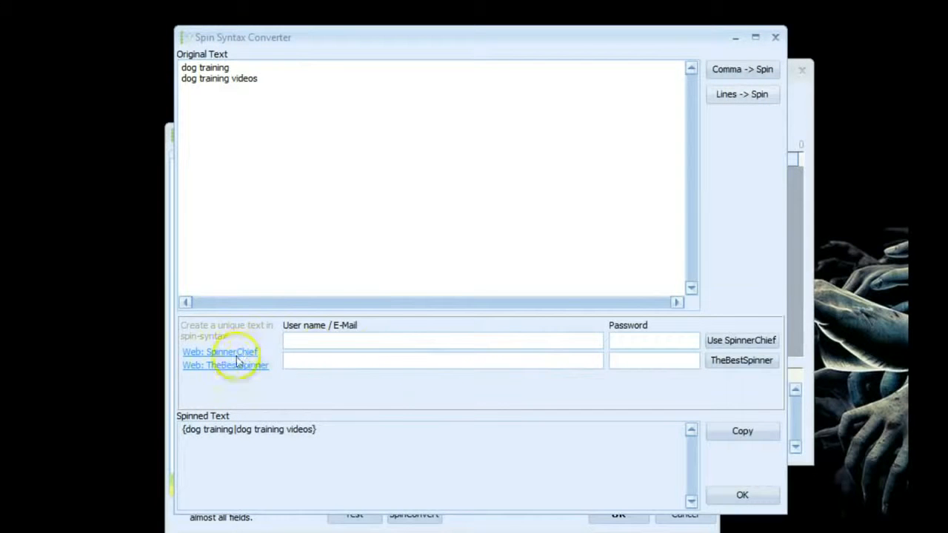
Copy the spun text and close the Spin Syntax Converter
click(346, 343)
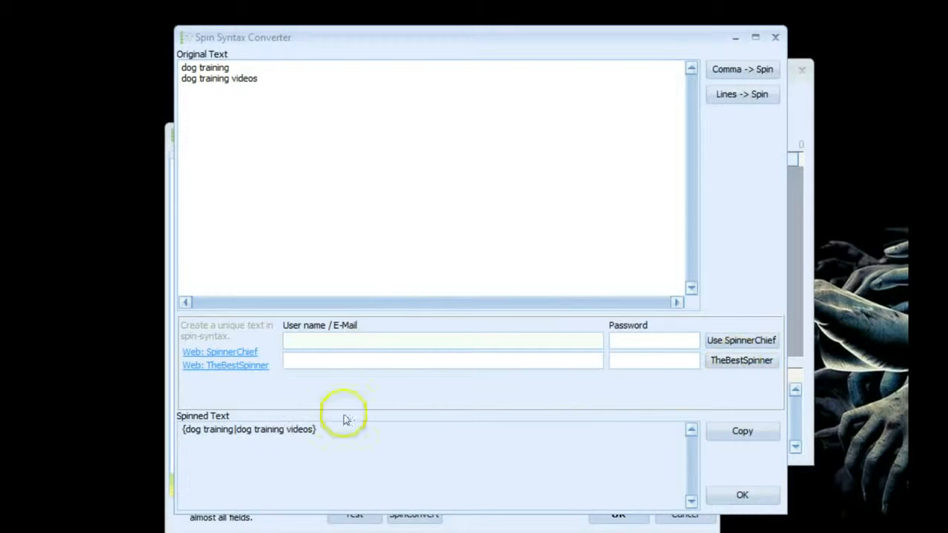
click(732, 432)
click(743, 497)
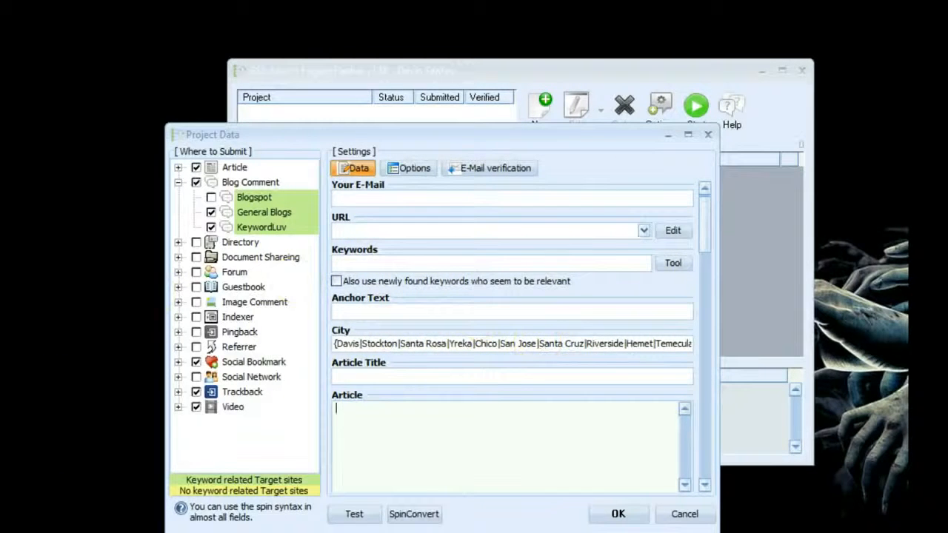
Run a test preview of the project's data fields and reposition the preview window
click(351, 514)
drag(330, 208, 408, 265)
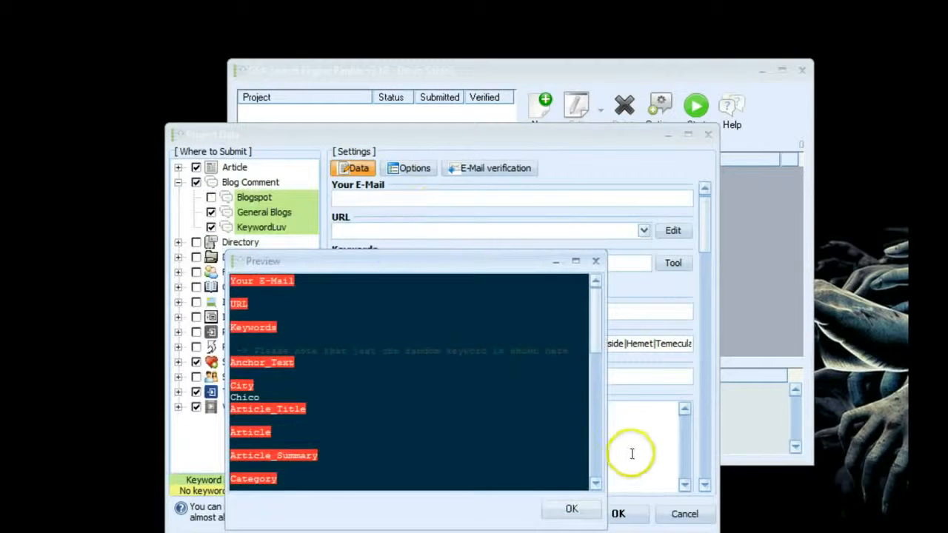
Review the test preview of the project's data fields down to the website descriptions and close it
drag(415, 264, 518, 214)
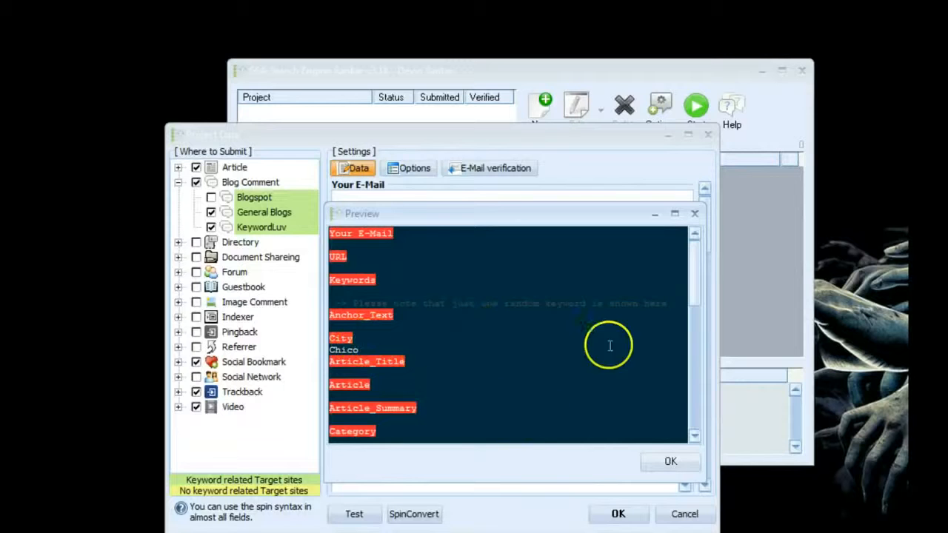
drag(694, 276, 684, 412)
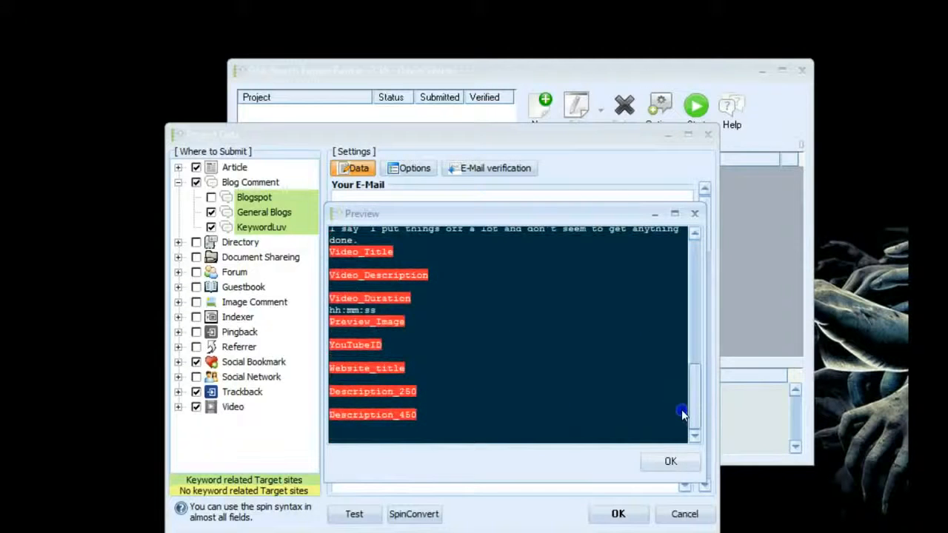
scroll(515, 313, up, 2)
scroll(514, 314, up, 2)
scroll(511, 314, down, 1)
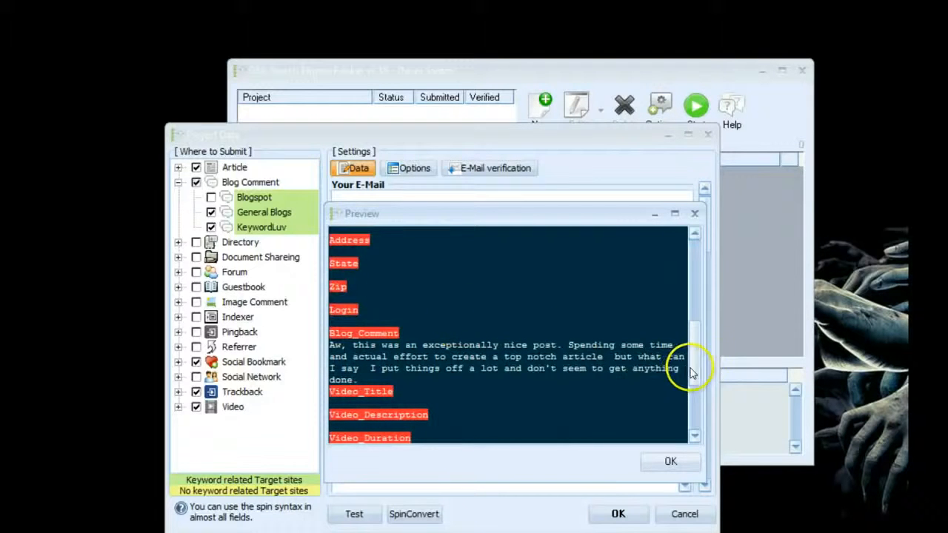
scroll(686, 368, down, 4)
scroll(686, 400, up, 10)
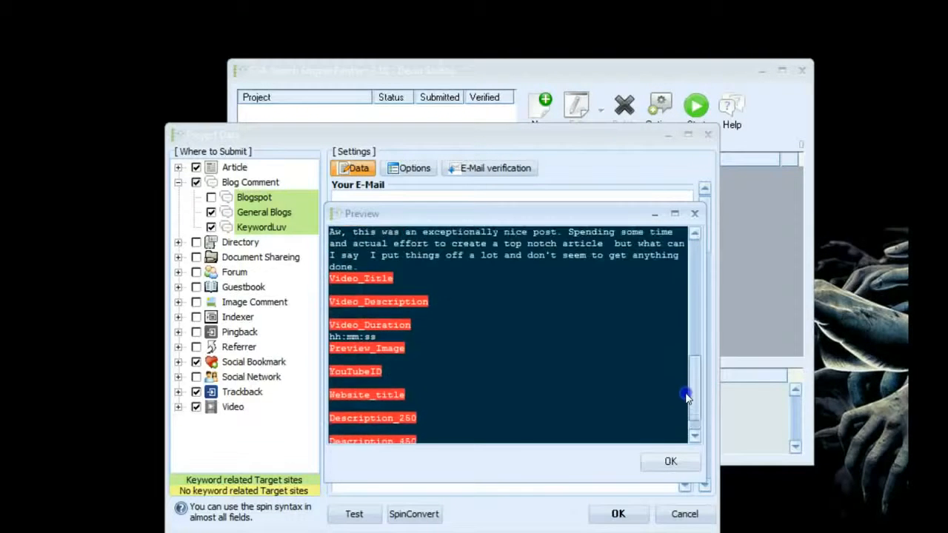
click(652, 464)
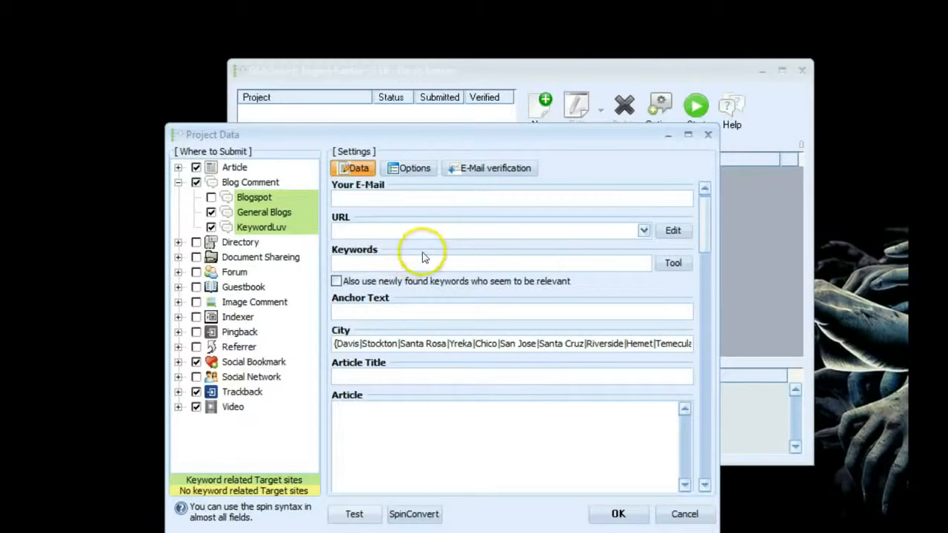
click(375, 202)
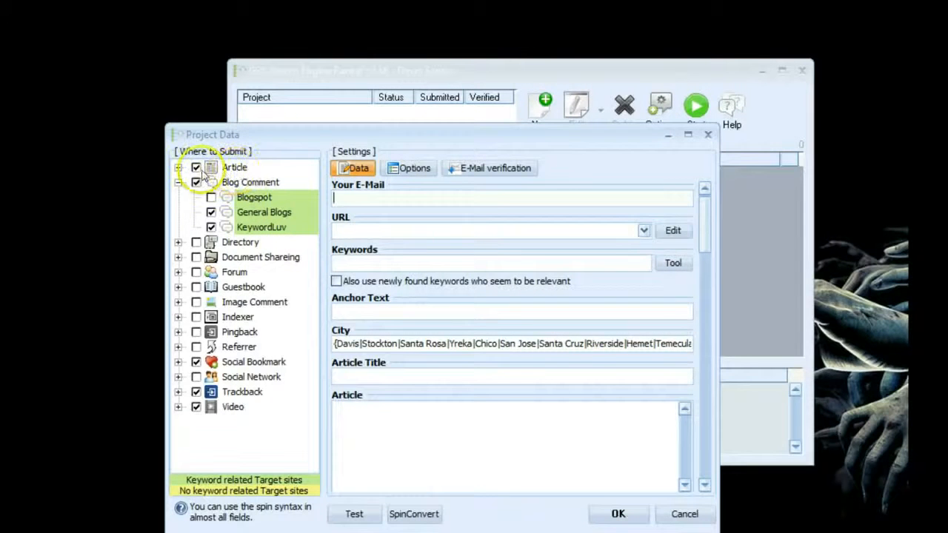
click(196, 168)
click(196, 168)
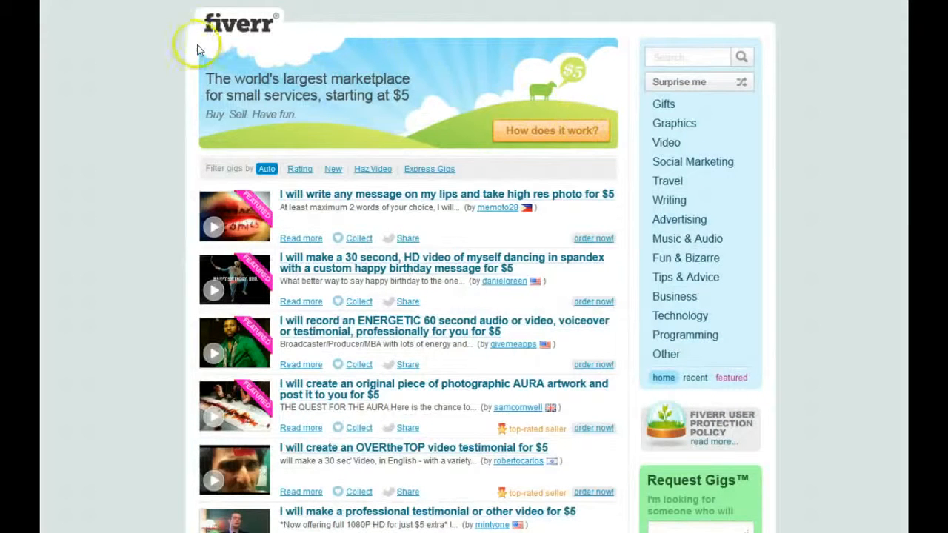
Search Fiverr for "hotmail" gigs and return to the project data in GSA Search Engine Ranker
click(660, 57)
text(hotmail)
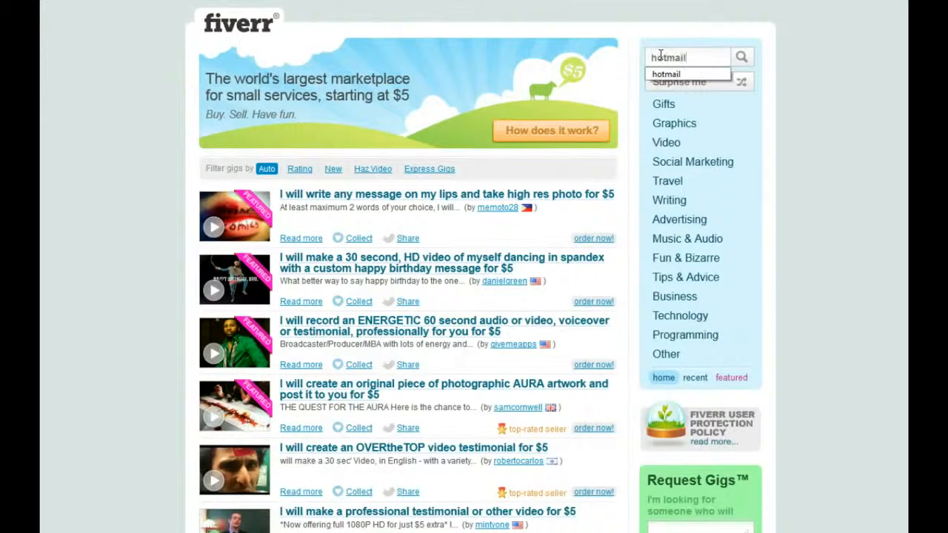
click(741, 57)
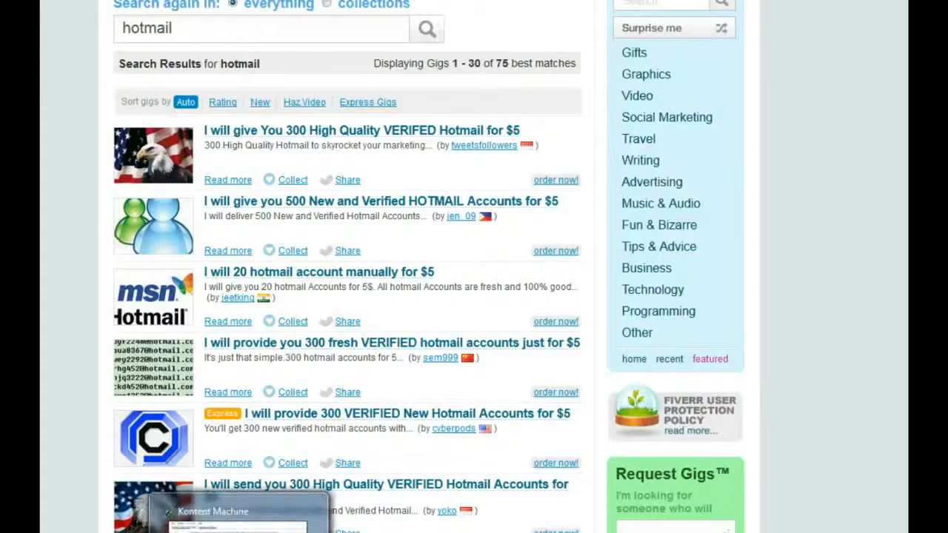
click(235, 531)
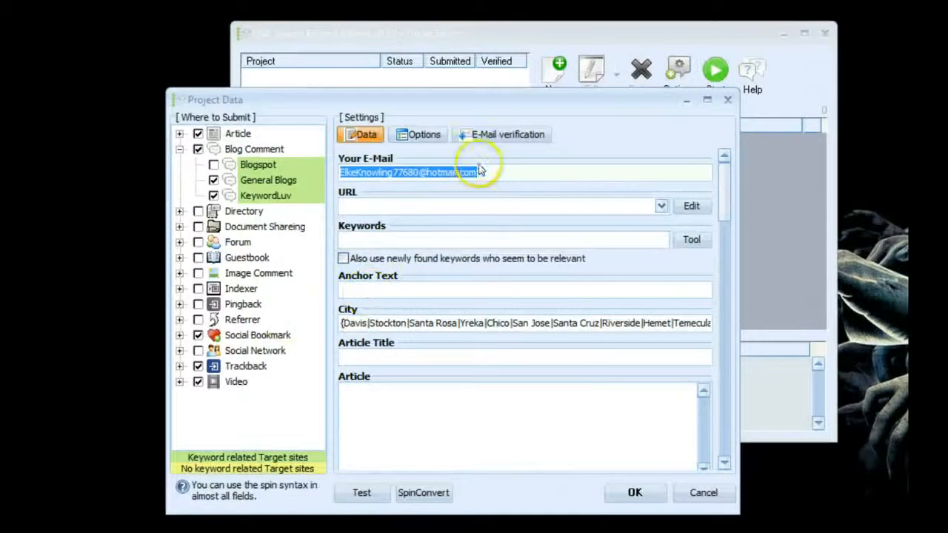
Open the project's e-mail verification settings and set the POP3 server to pop3.live.com
click(486, 169)
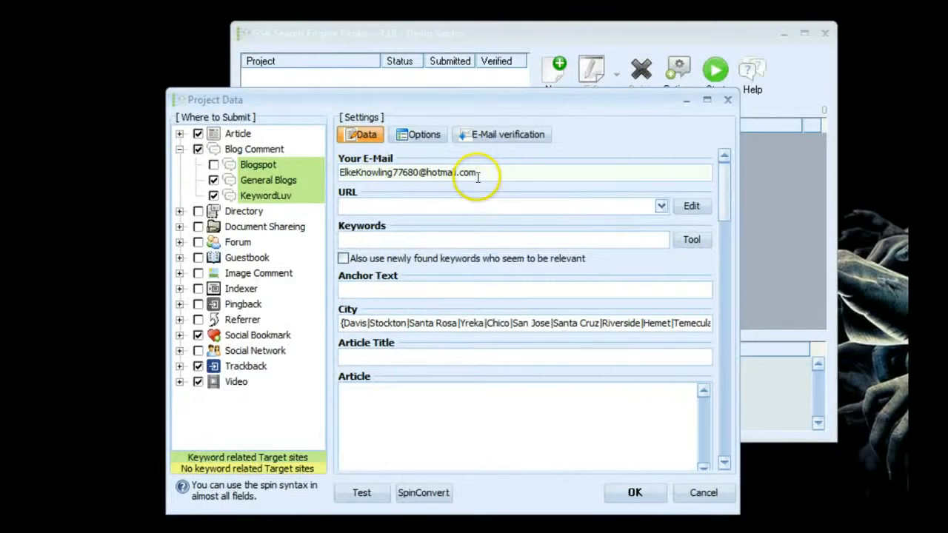
click(483, 136)
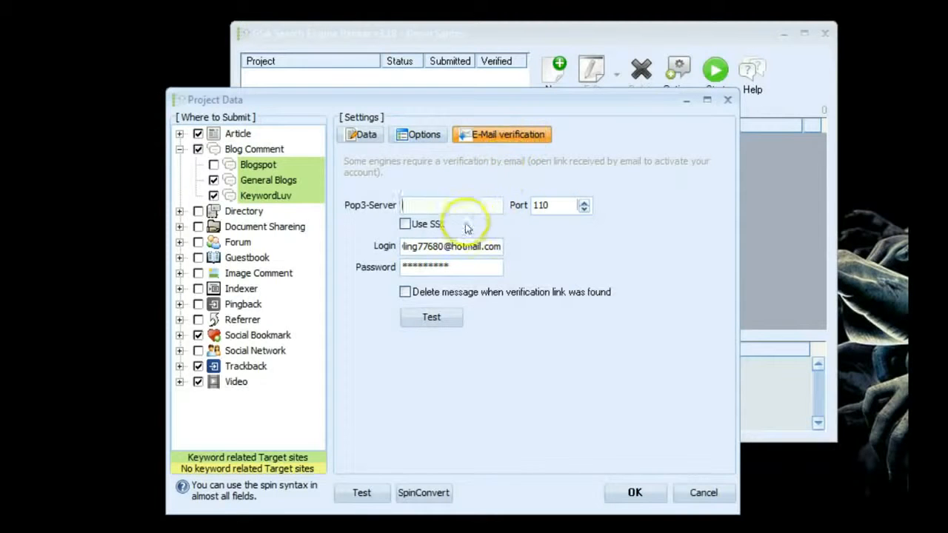
drag(448, 246, 546, 242)
click(450, 267)
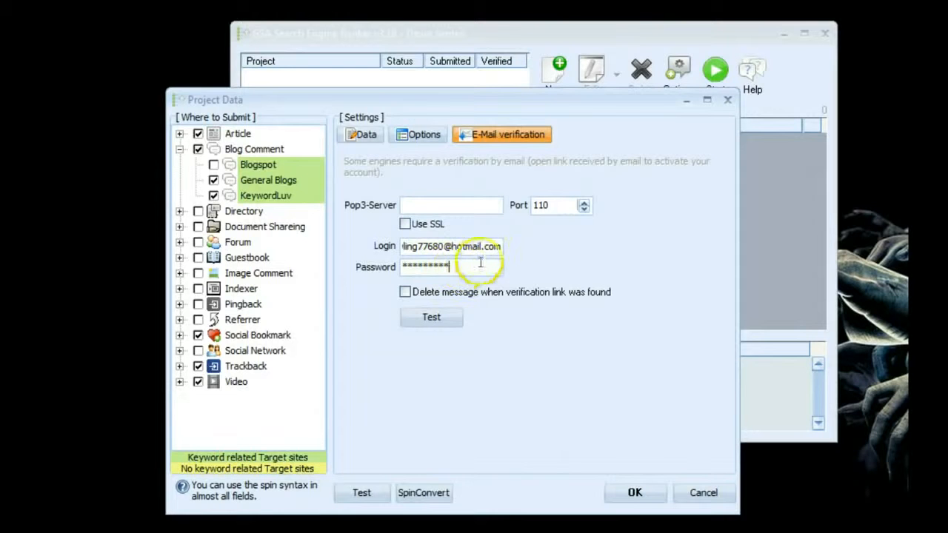
click(439, 206)
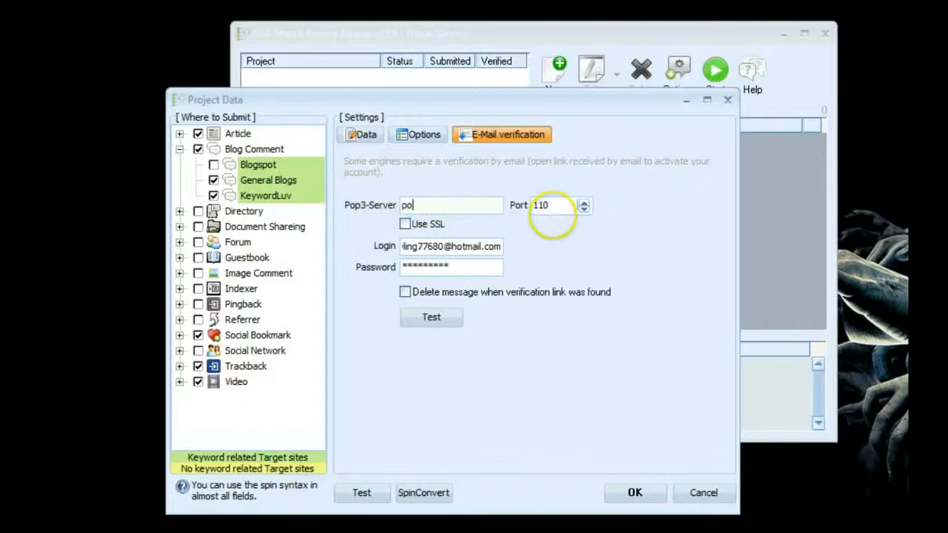
text(pop3.live.com)
key(Tab)
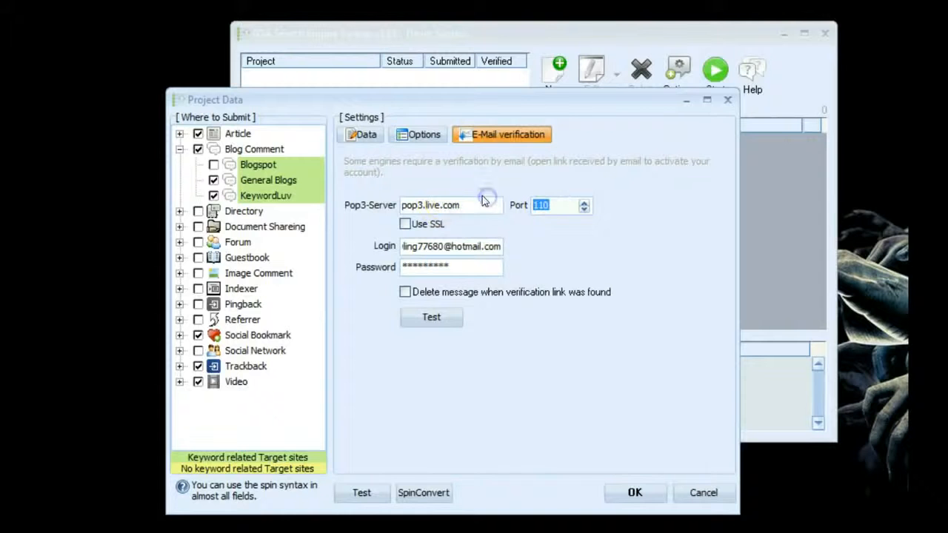
Enable SSL and deletion of messages once the verification link is found, and test the mailbox login
click(405, 224)
click(428, 224)
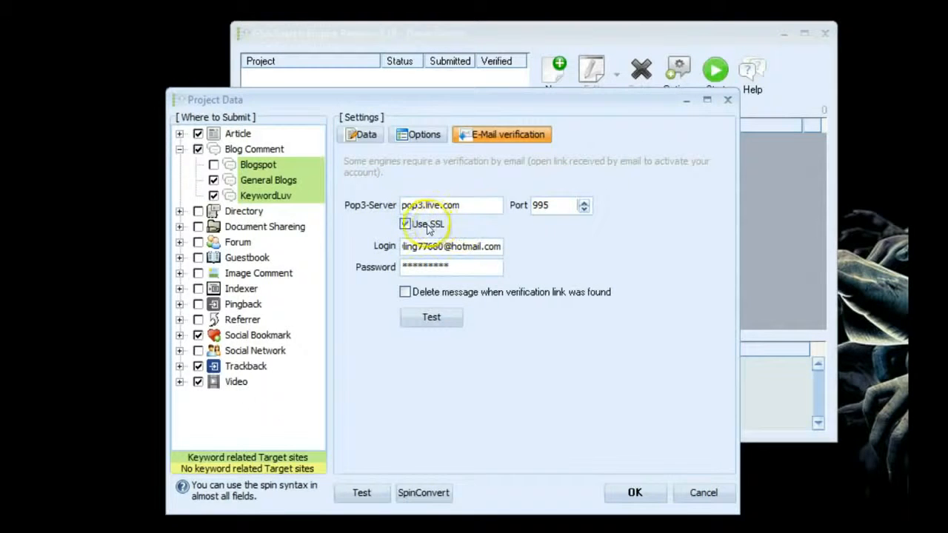
click(412, 294)
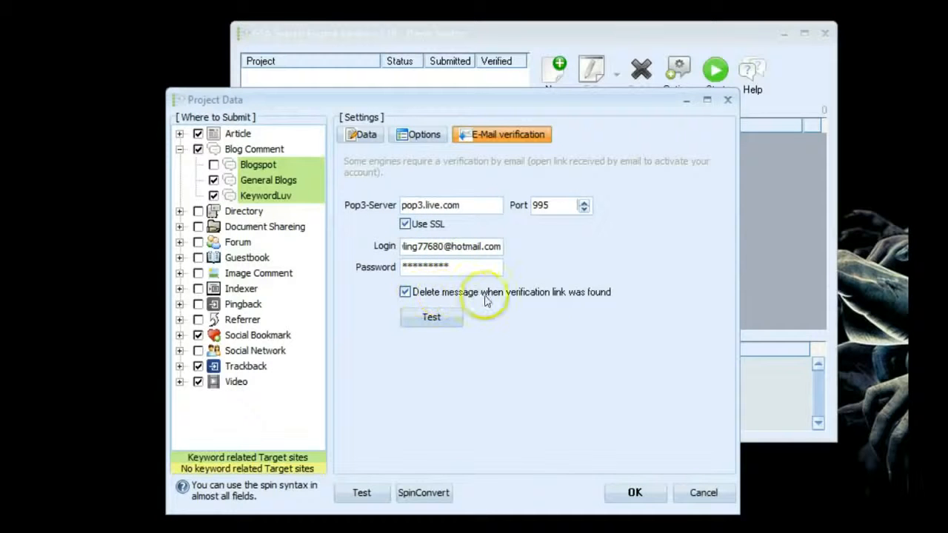
click(428, 318)
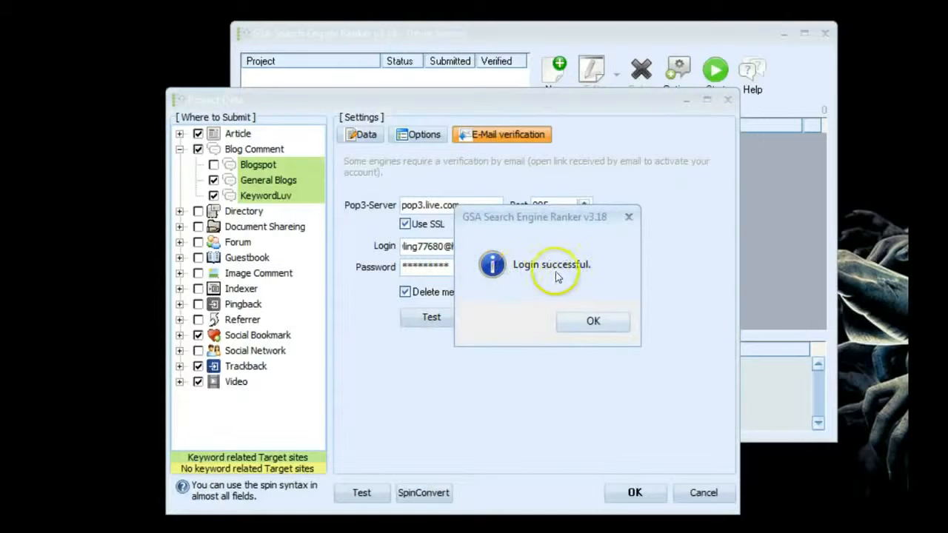
click(593, 323)
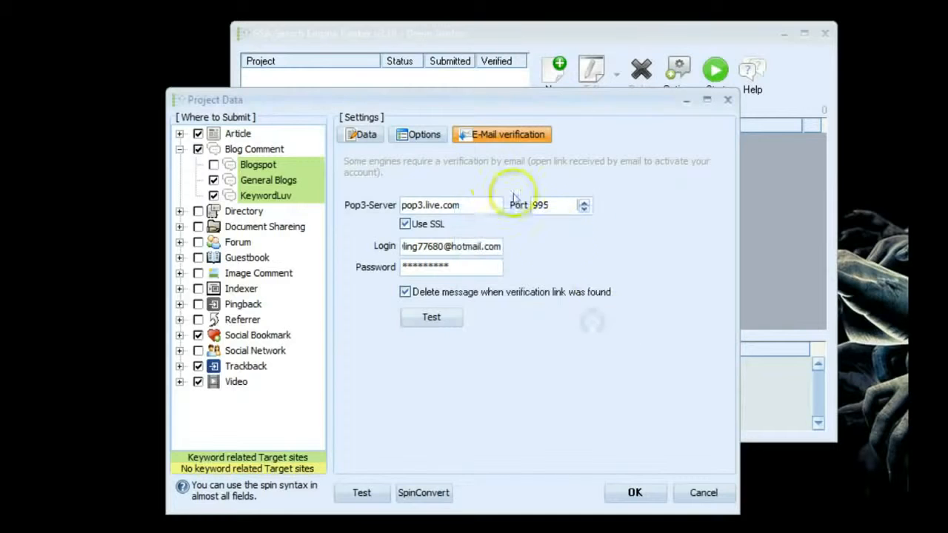
click(361, 134)
click(419, 203)
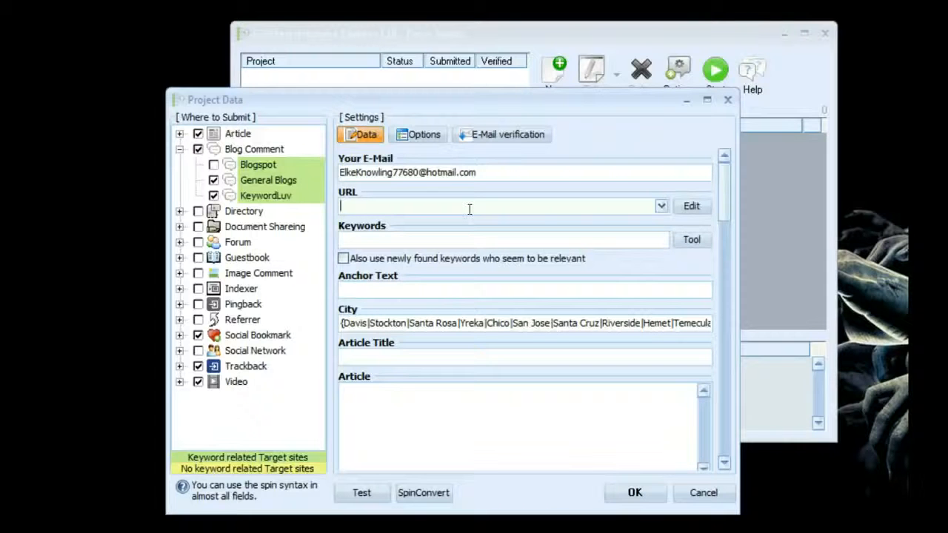
click(507, 211)
click(689, 209)
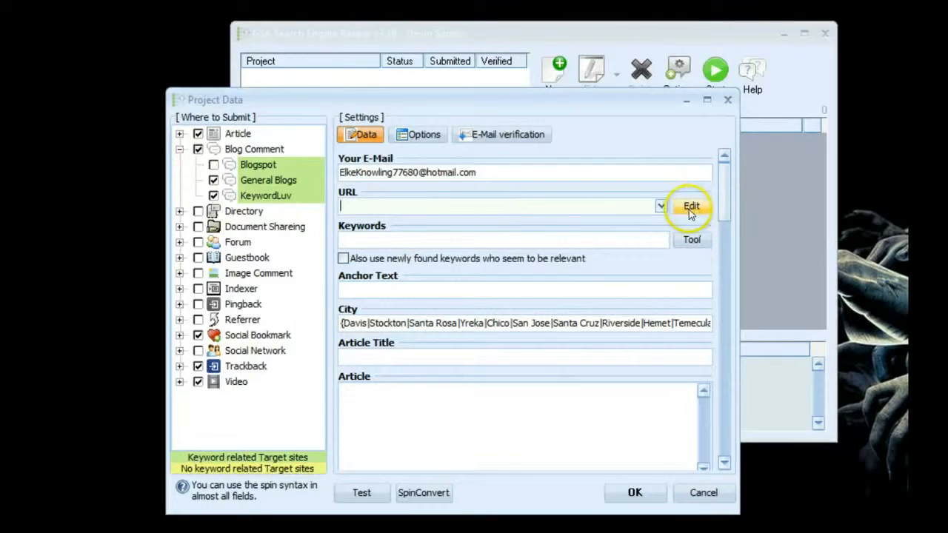
click(691, 211)
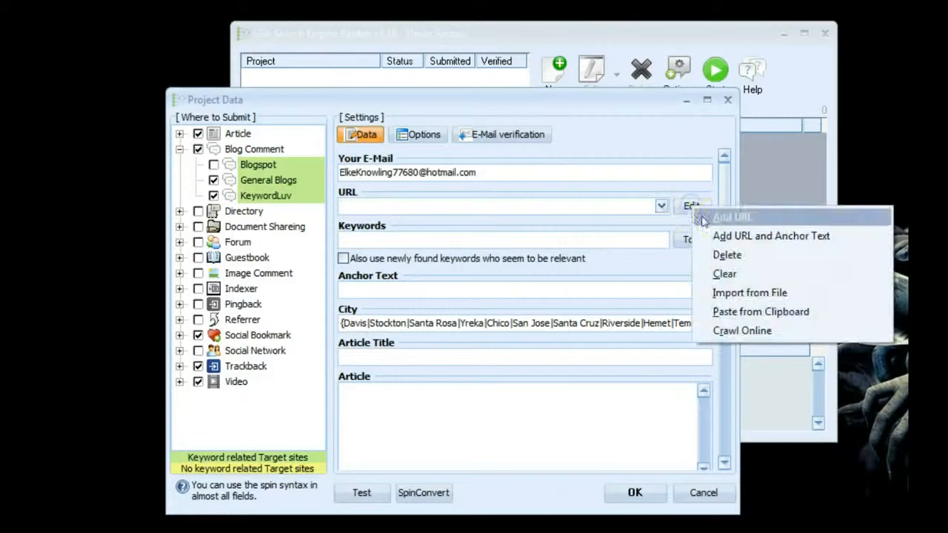
click(721, 218)
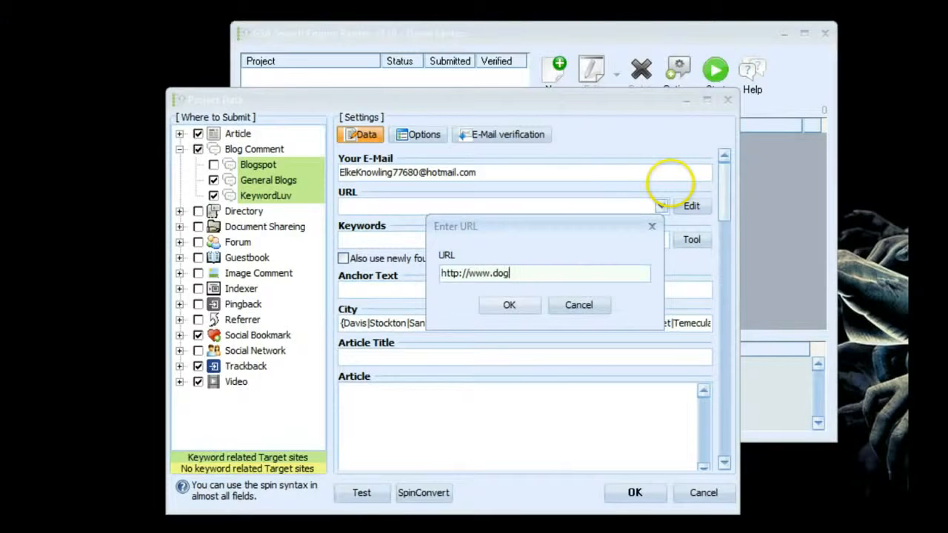
text(www.dogtraining.com)
key(Return)
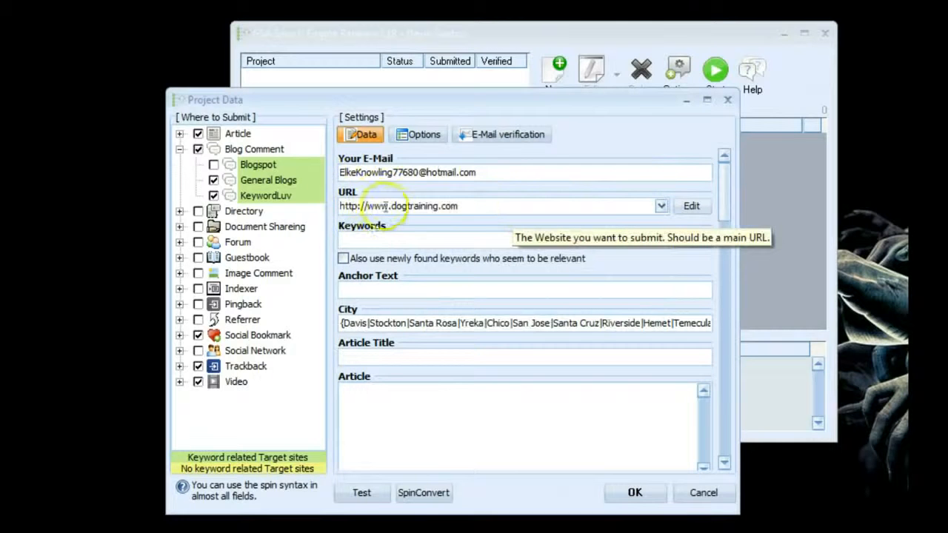
Paste the spun text {dog training|dog training videos} as the project's anchor text
click(379, 288)
click(415, 287)
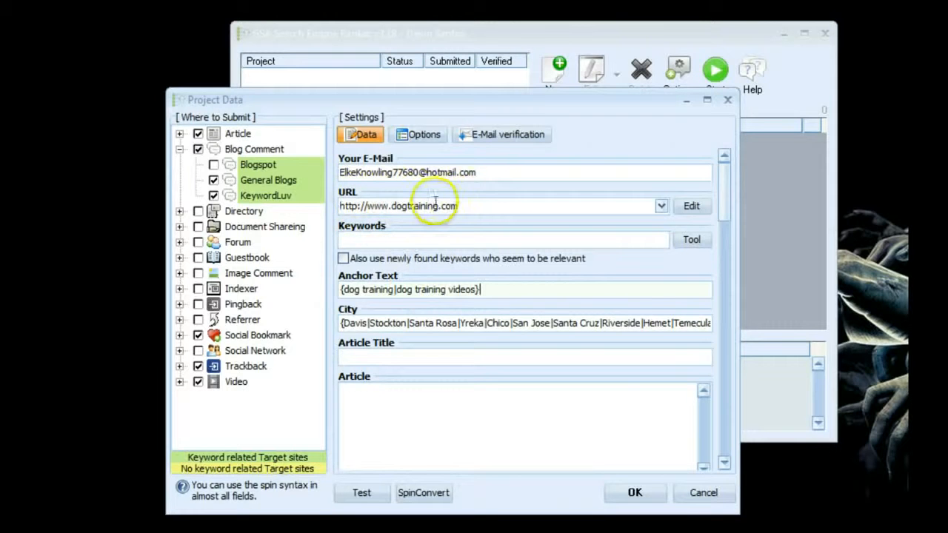
mouse_move(437, 294)
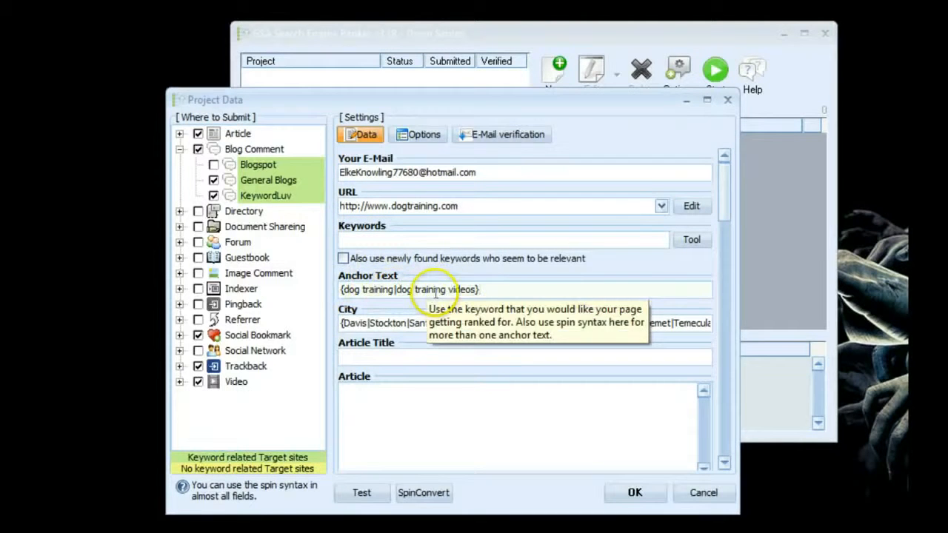
Check the project's URL list and clear all its entries
click(660, 206)
key(ctrl+c)
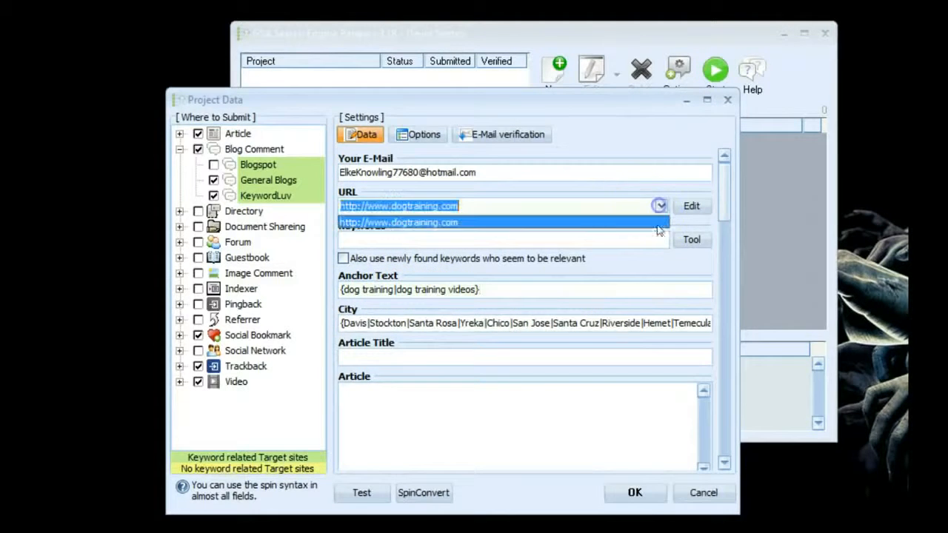
click(688, 205)
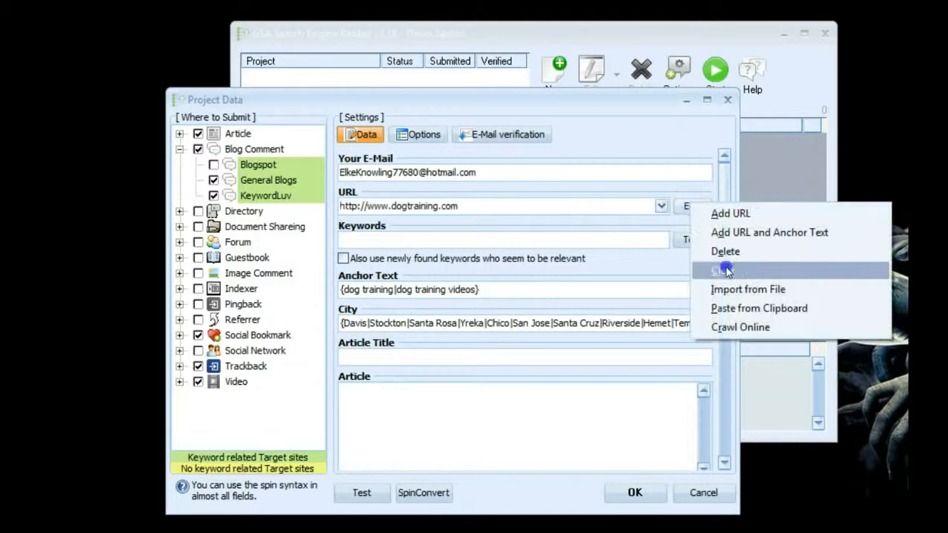
click(725, 269)
click(688, 206)
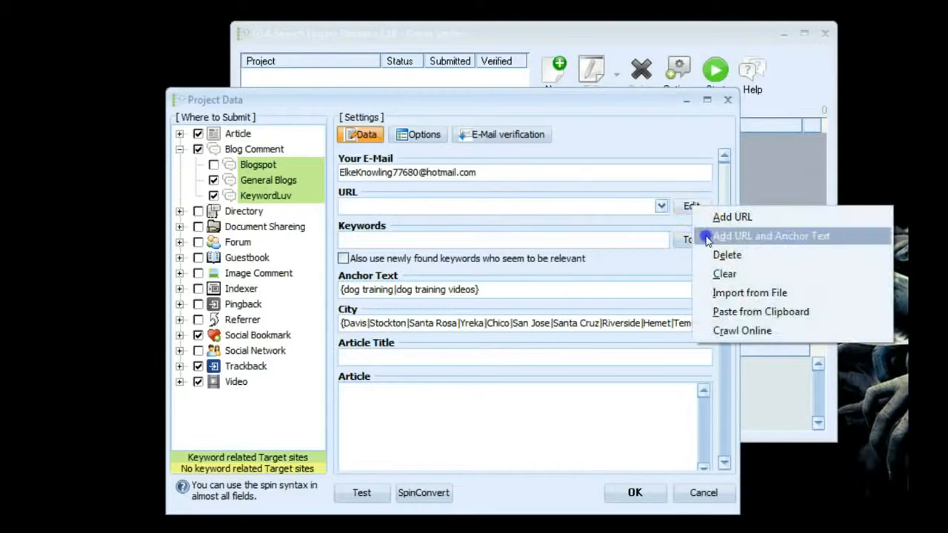
click(778, 237)
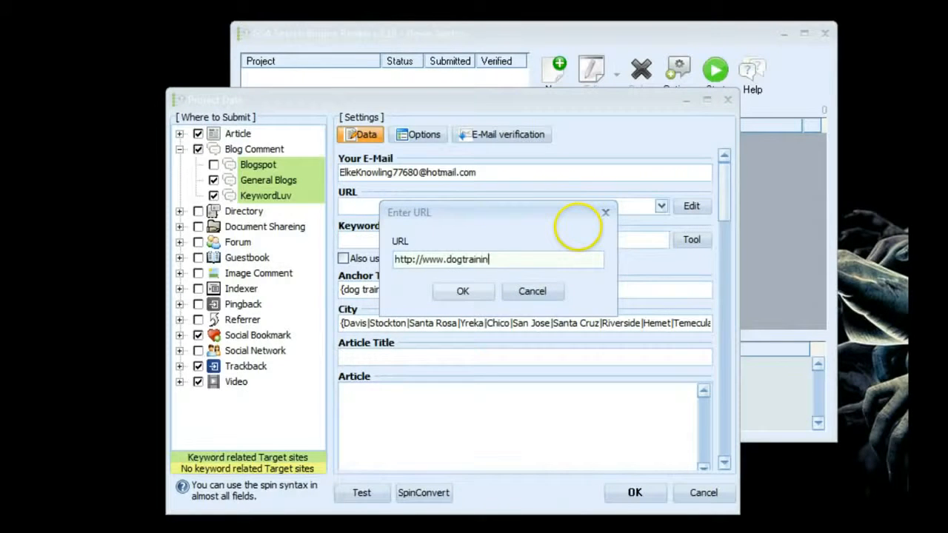
key(Return)
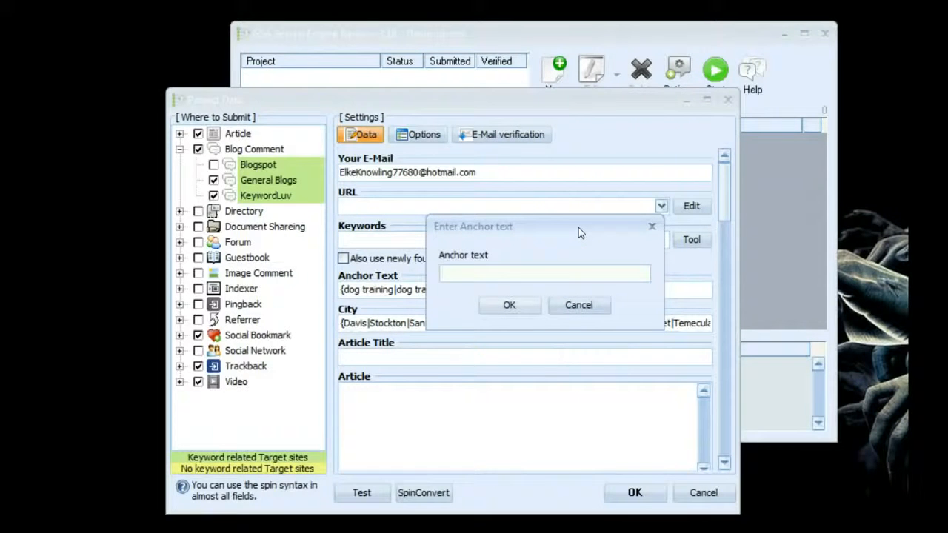
text({dog training|dog training vi)
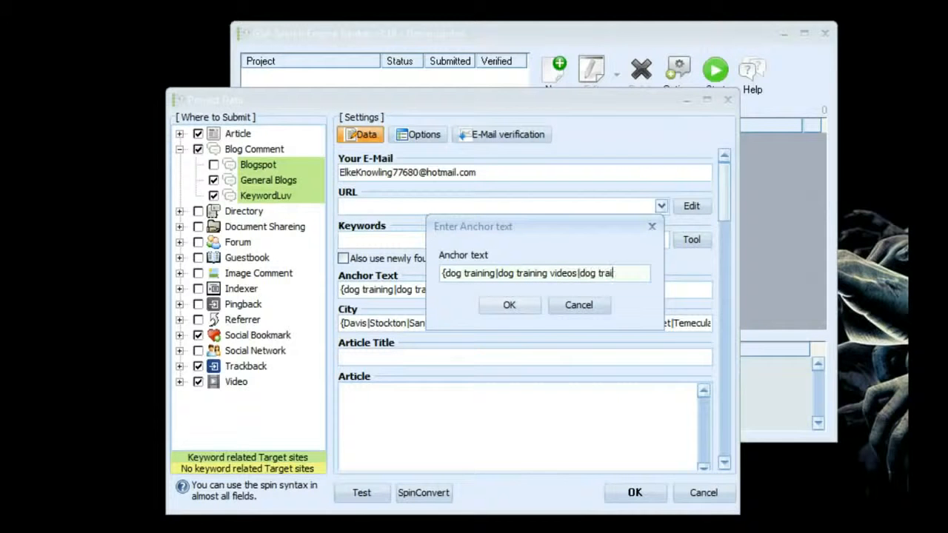
text(de)
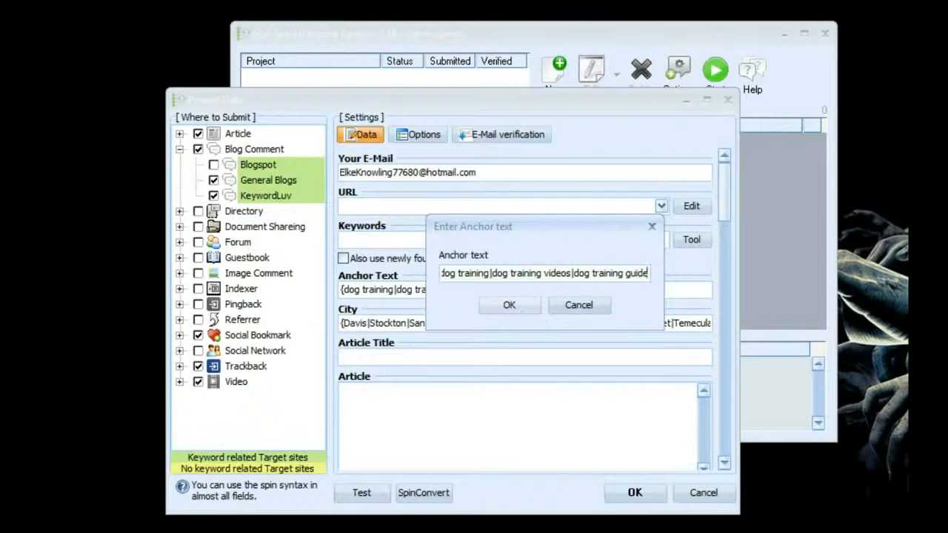
click(510, 304)
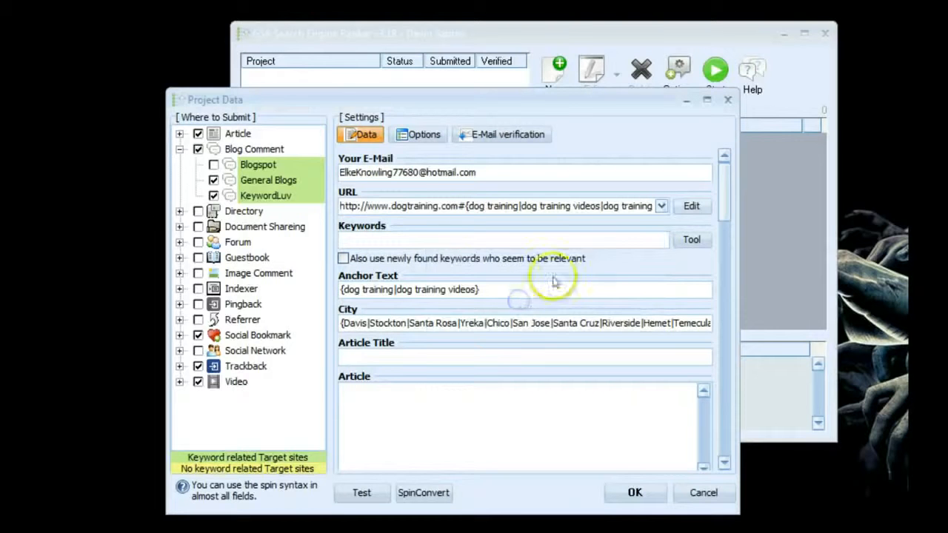
click(341, 207)
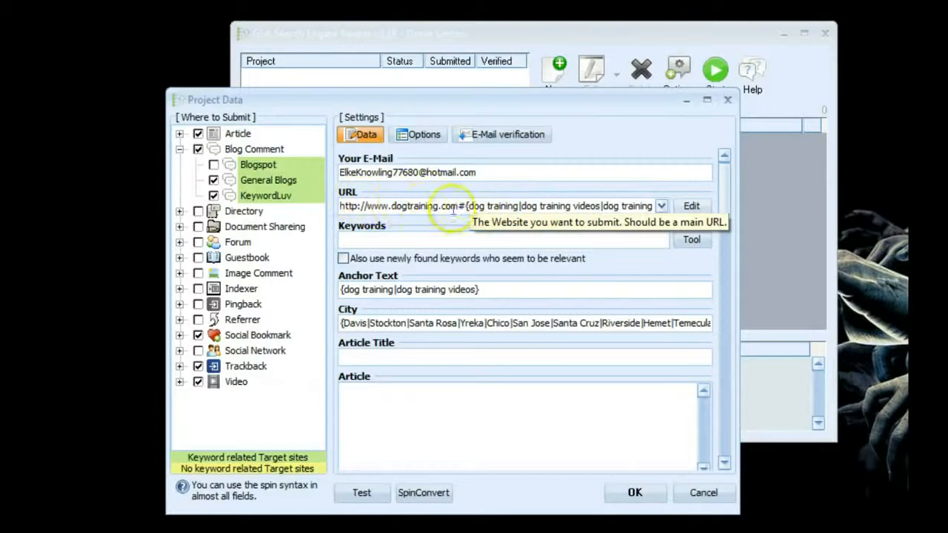
click(689, 206)
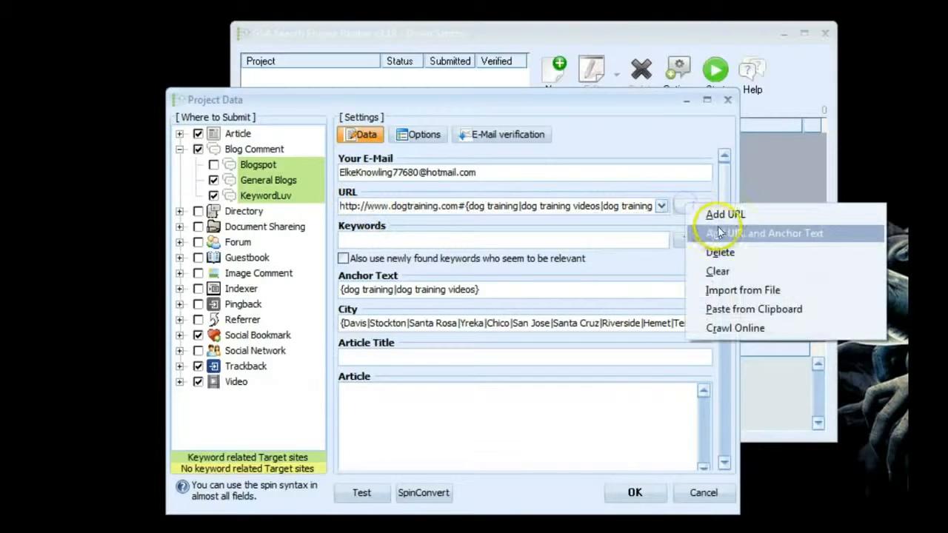
click(722, 212)
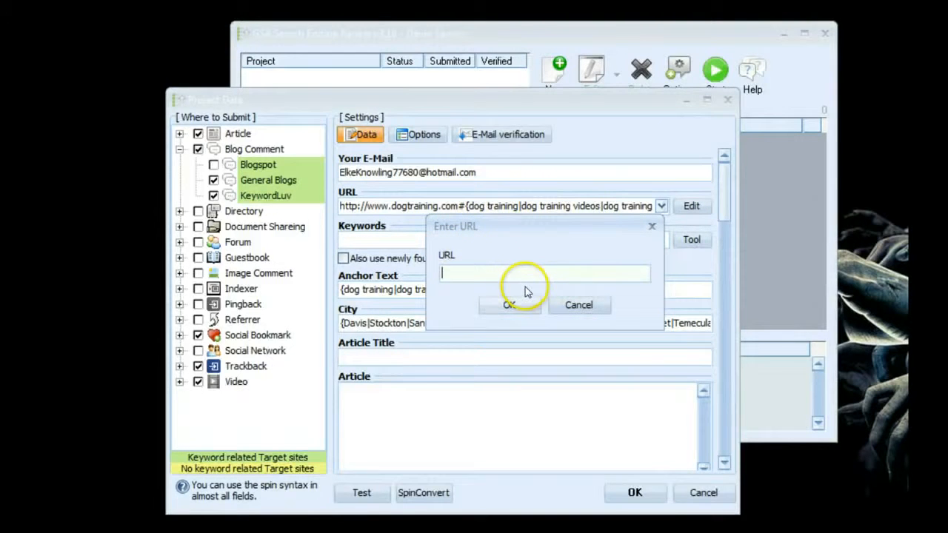
click(577, 310)
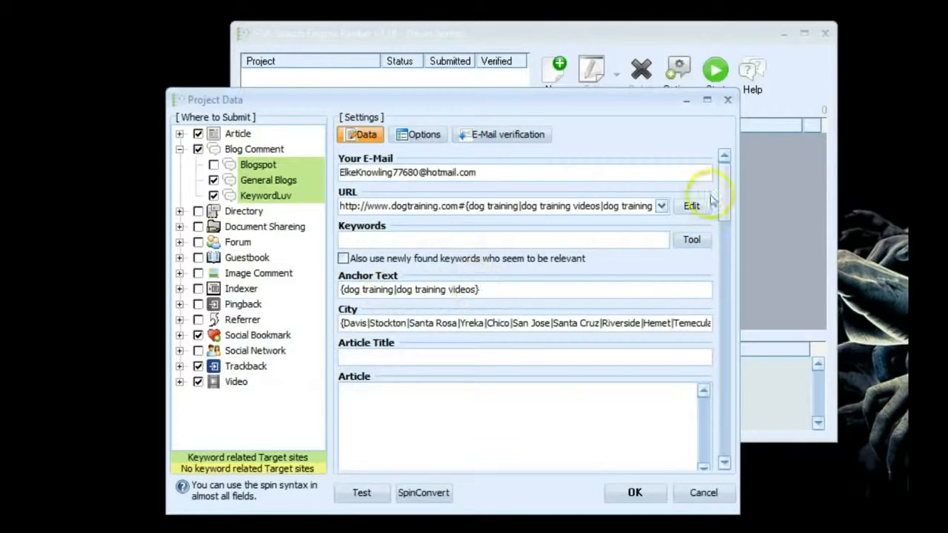
Clear all entries from the project's URL list and bring up its editing options again
click(686, 209)
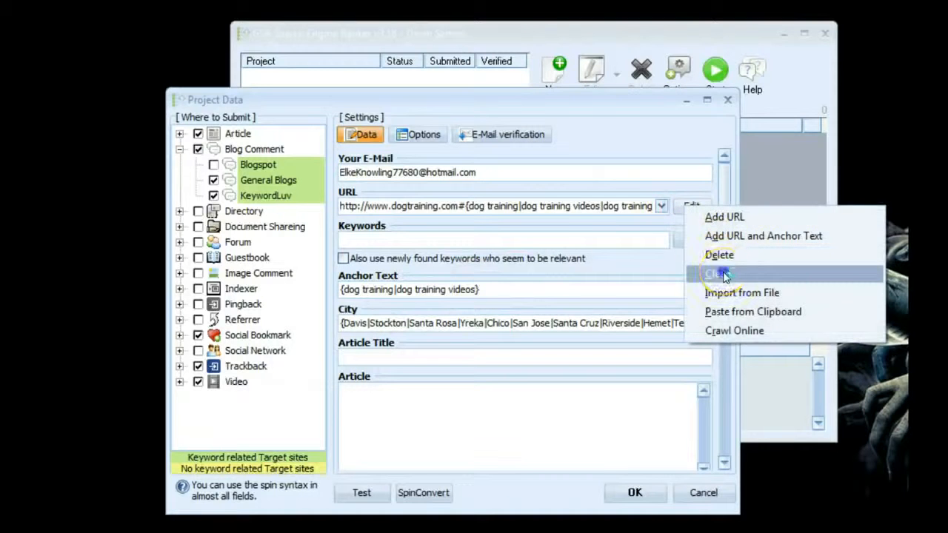
click(716, 271)
click(690, 219)
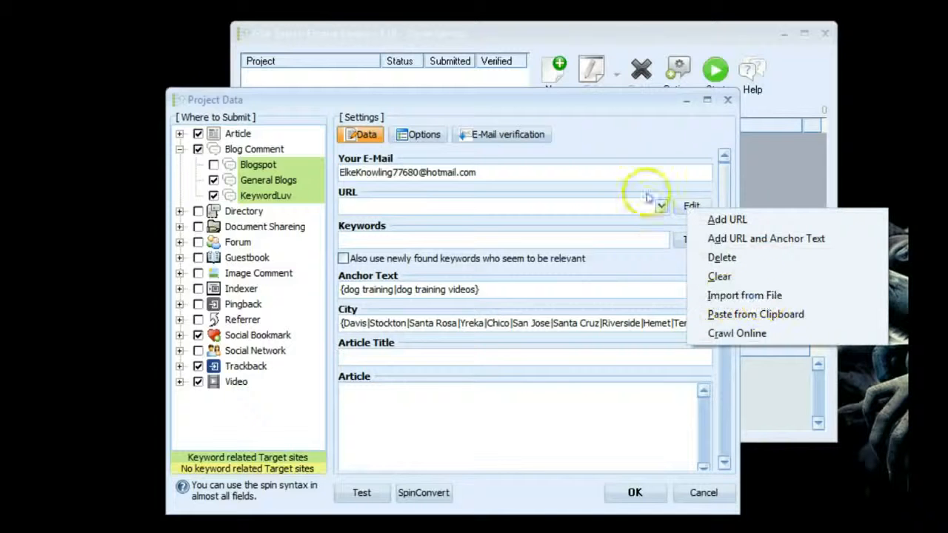
click(503, 531)
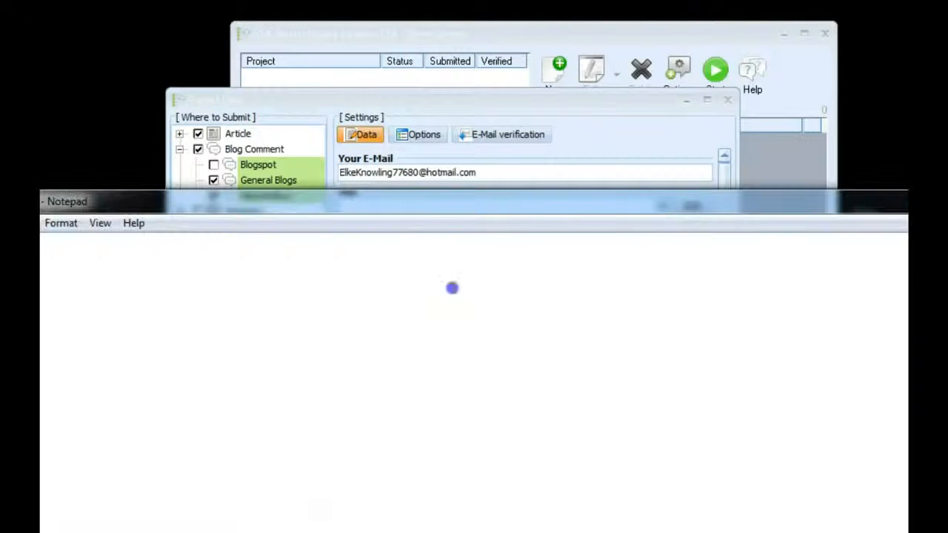
drag(401, 214, 519, 124)
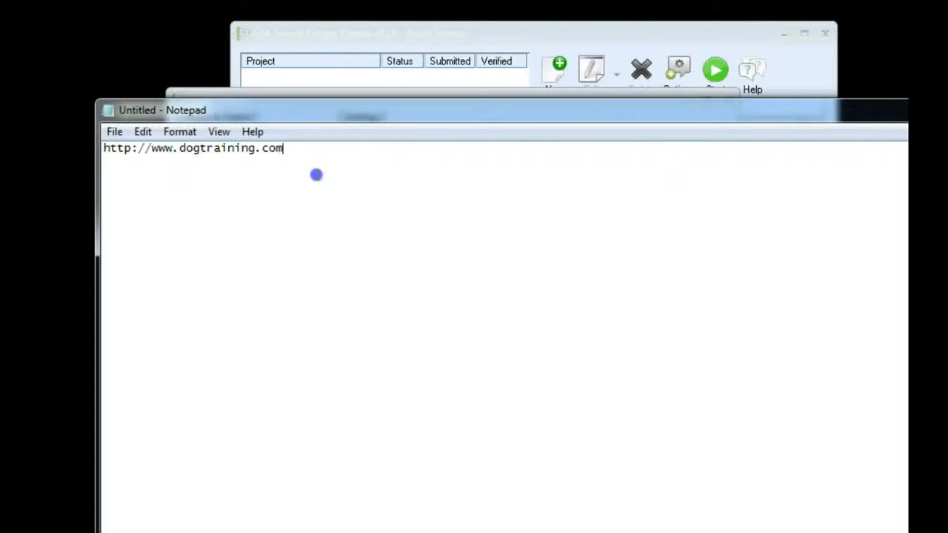
drag(311, 156, 115, 170)
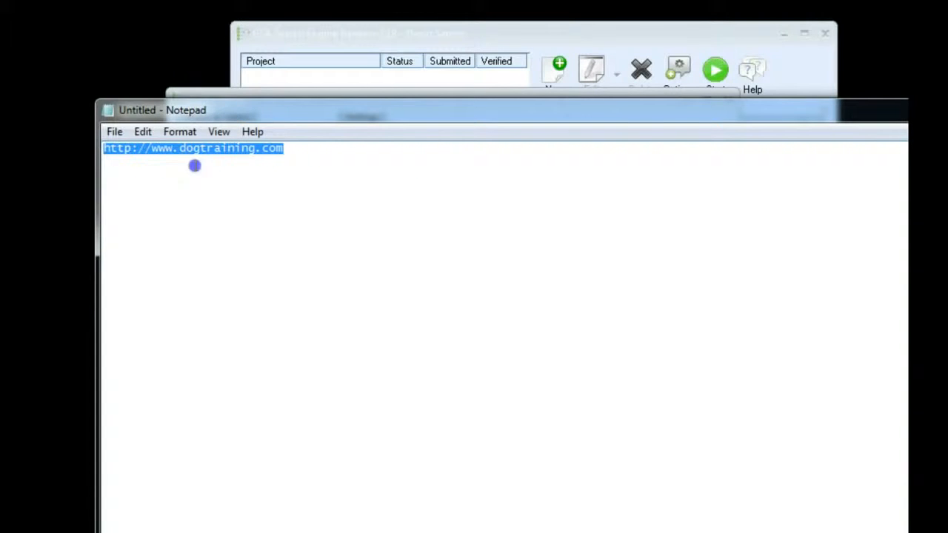
click(297, 147)
key(ctrl+v)
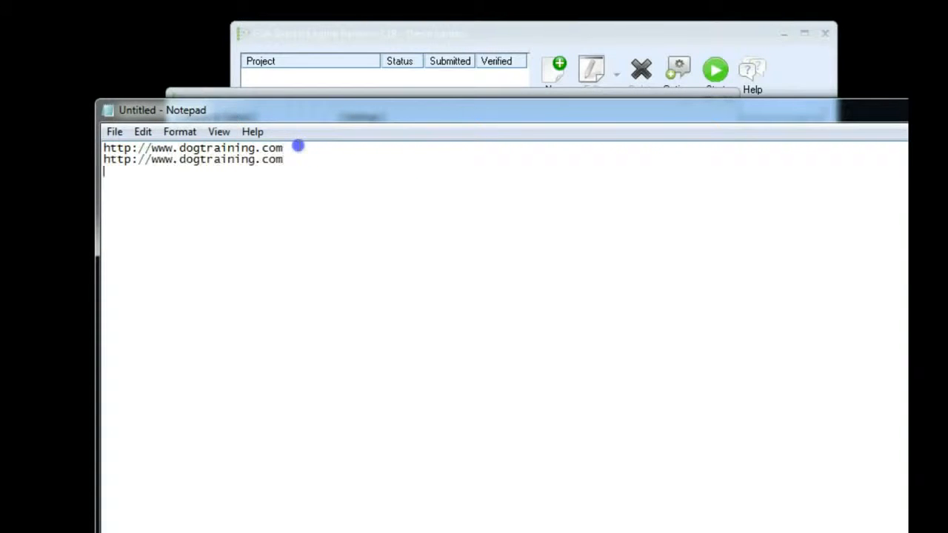
key(Return)
key(ctrl+v)
click(252, 159)
text(2)
click(256, 171)
text(3)
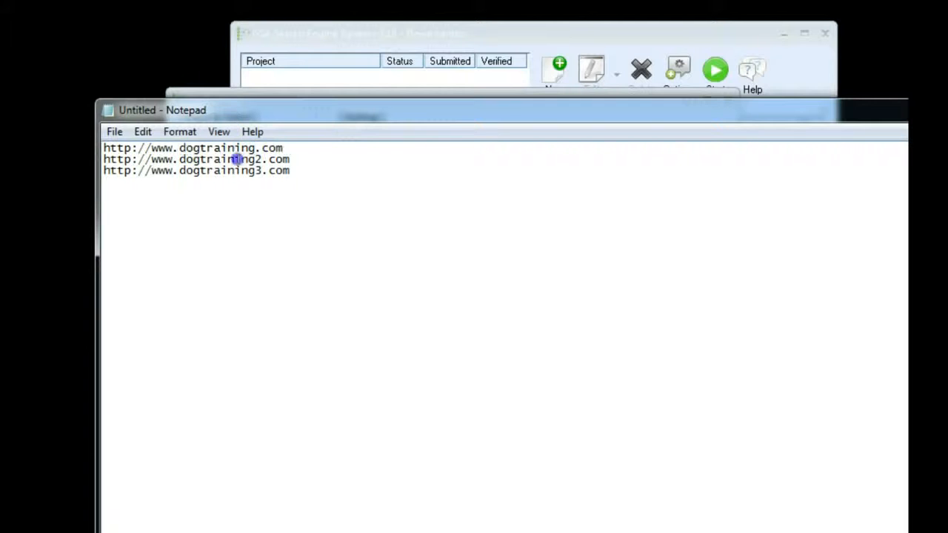
Append #dog training to the first URL and #{dog training|dog training guide} to the second, and close Notepad without saving
click(313, 160)
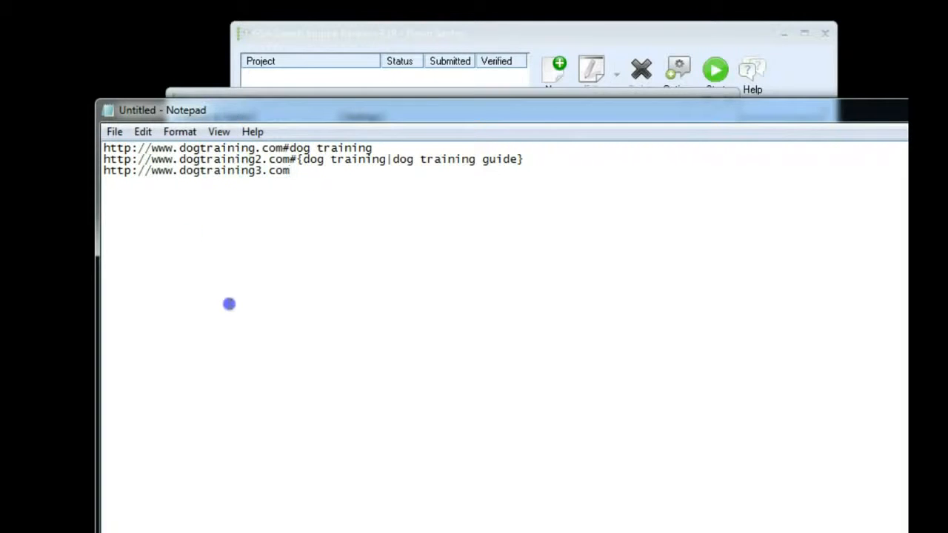
click(115, 131)
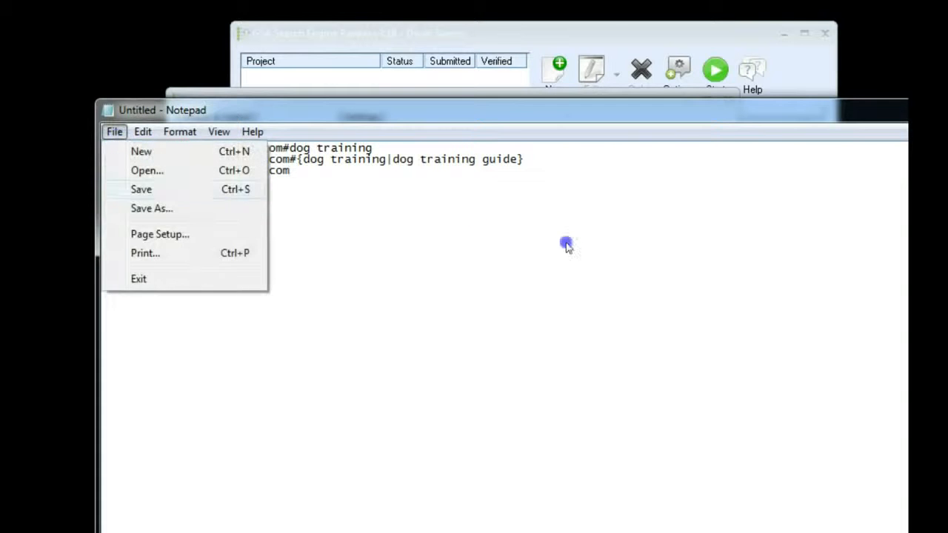
click(476, 220)
drag(651, 117, 188, 191)
click(723, 184)
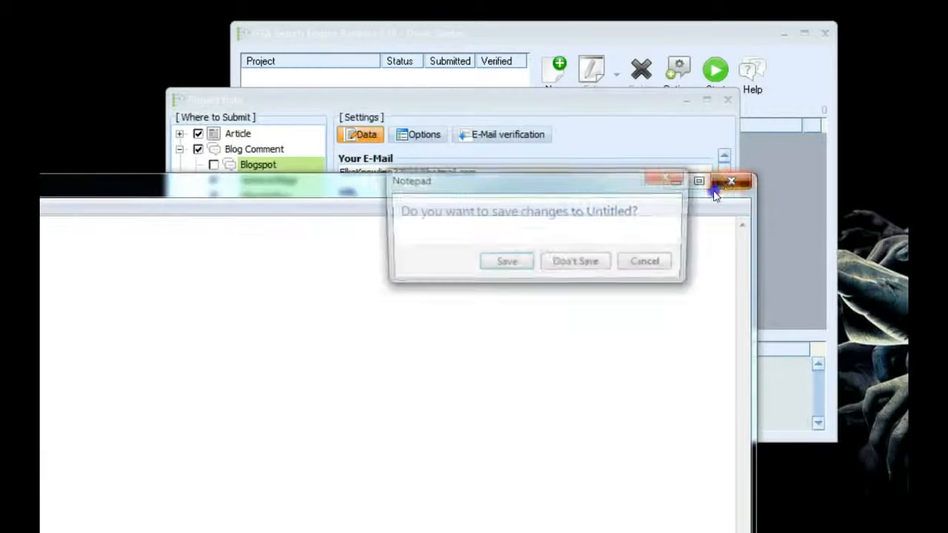
click(576, 265)
Check the URL editing options and the entries in the project's URL list
click(689, 206)
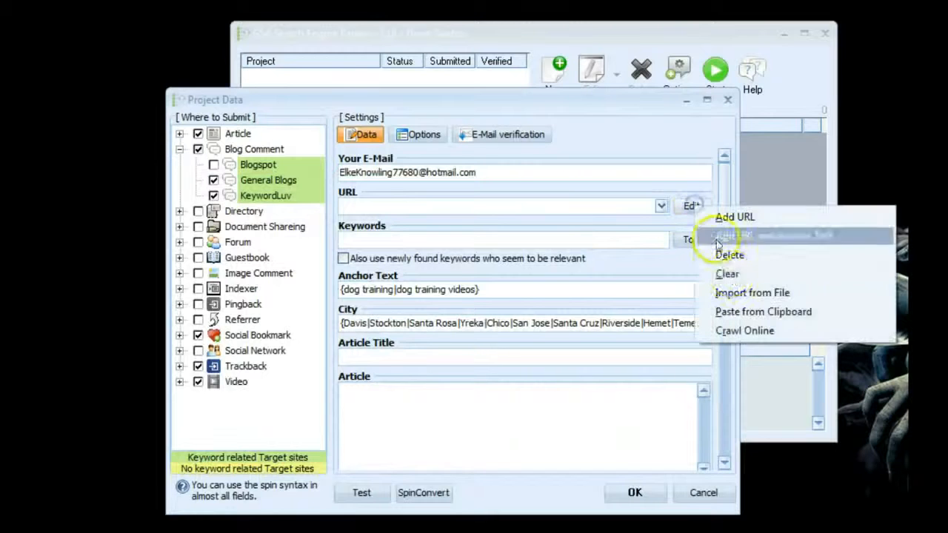
click(402, 204)
click(658, 207)
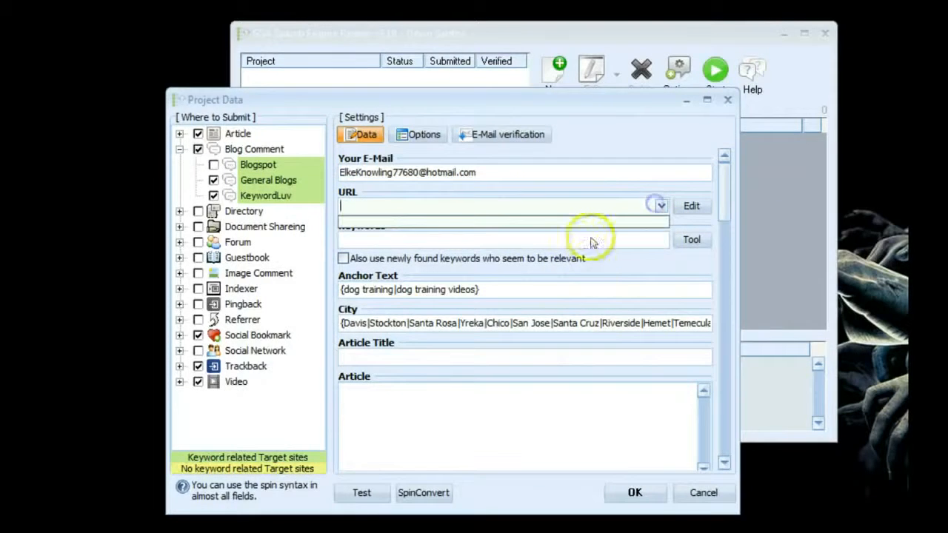
click(558, 211)
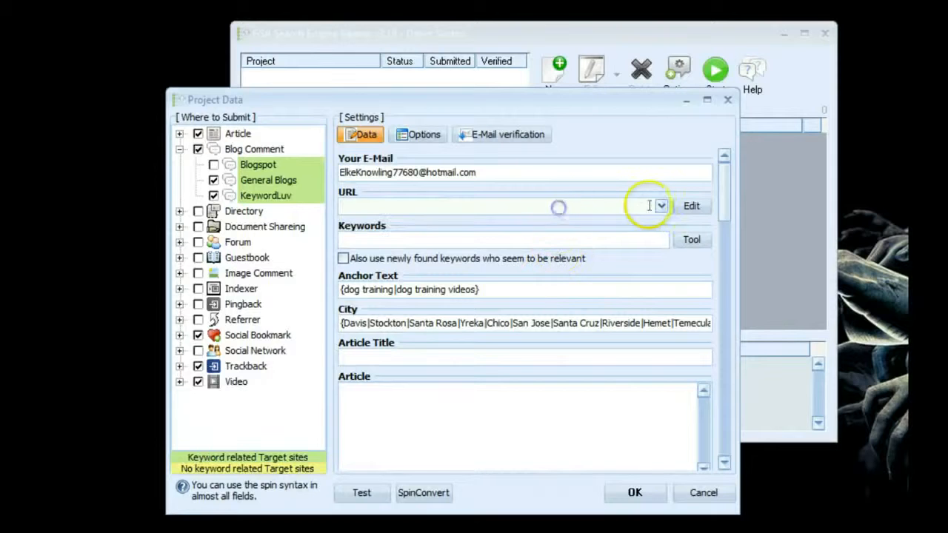
click(691, 206)
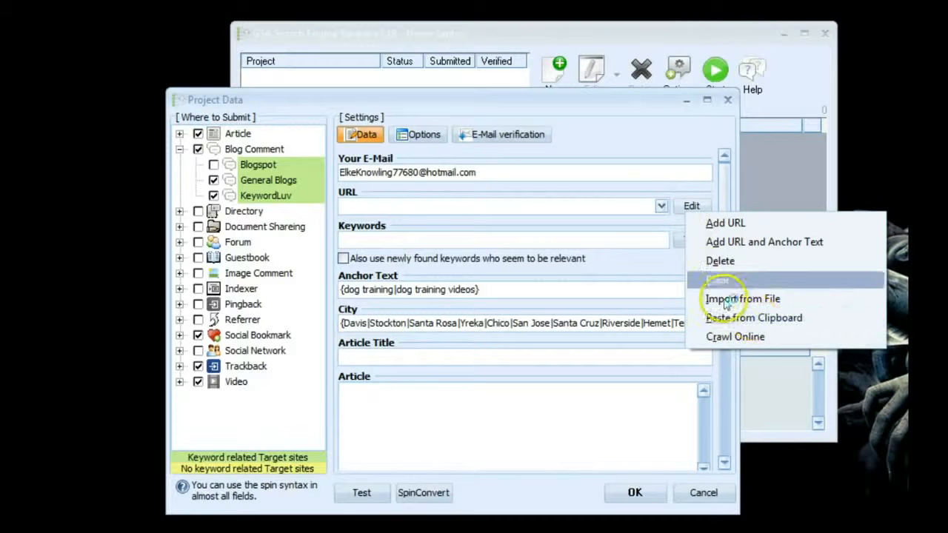
click(734, 337)
drag(469, 123, 407, 123)
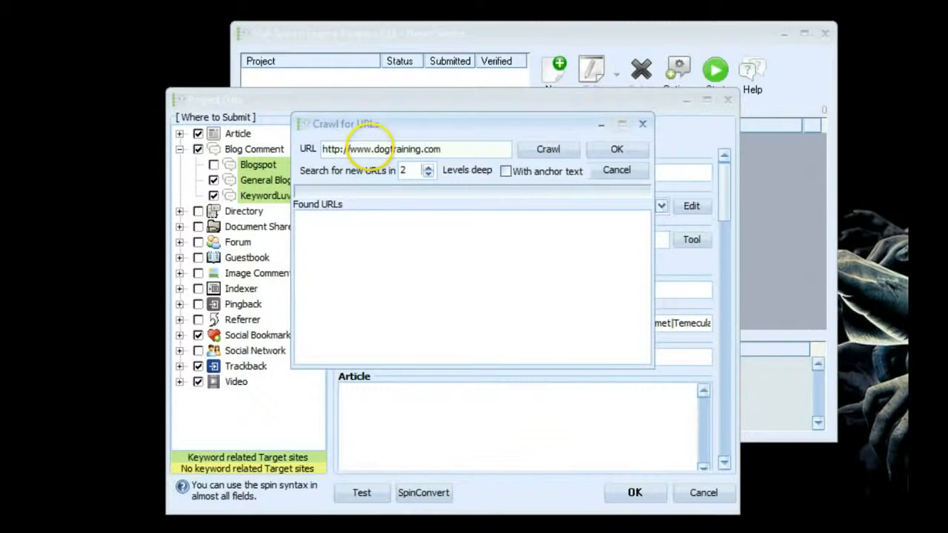
click(428, 173)
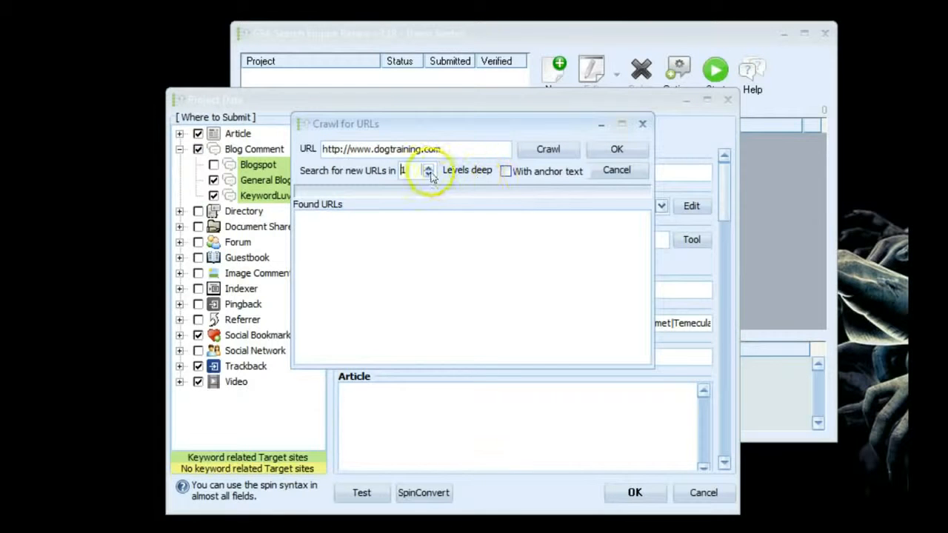
click(555, 173)
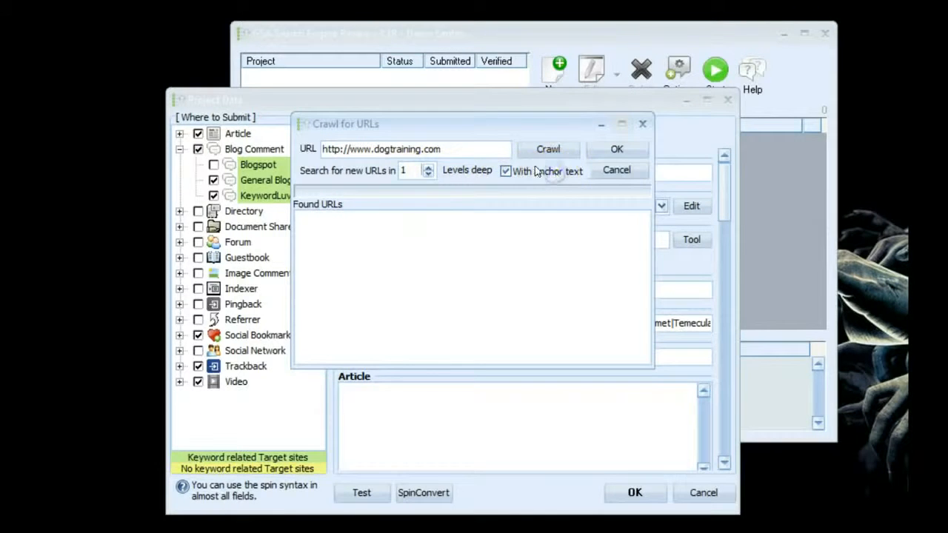
click(546, 151)
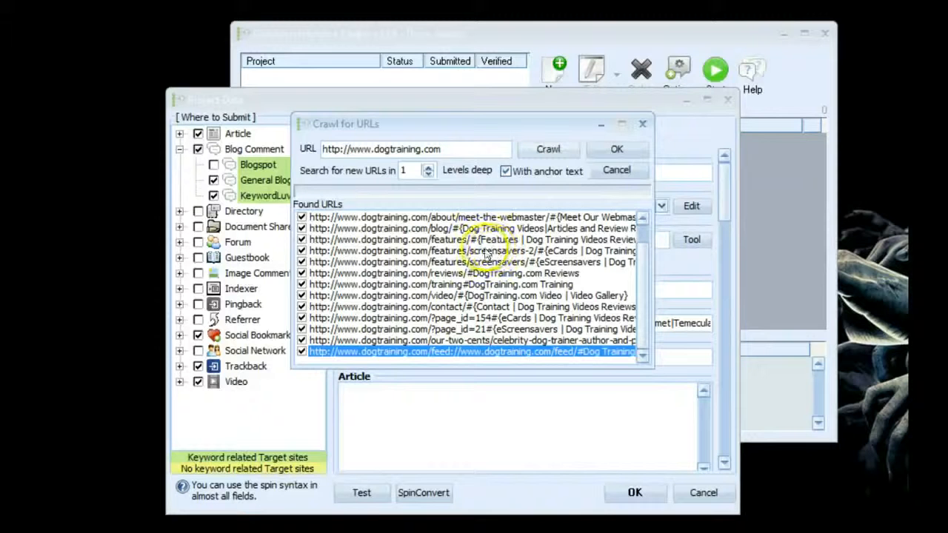
Examine the found URLs and the spun anchor text attached to the first entry
drag(643, 270, 642, 225)
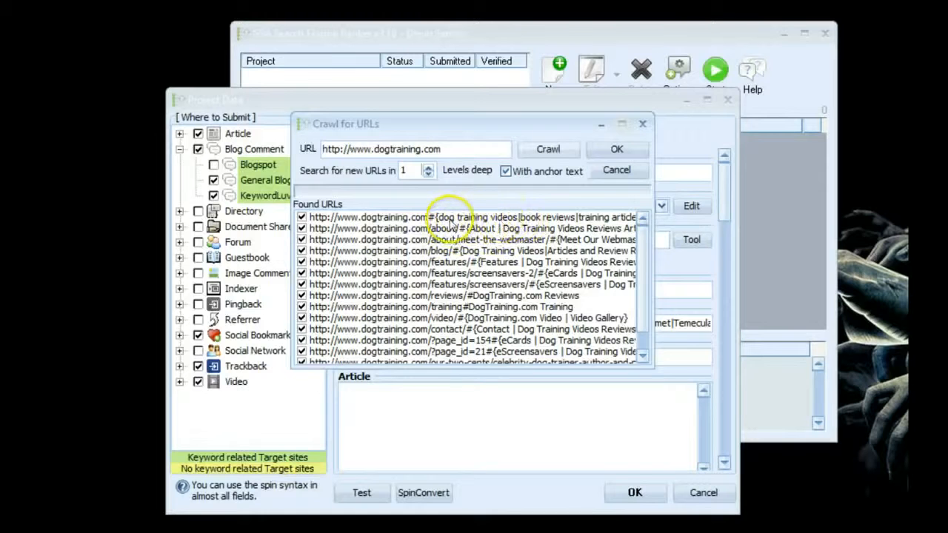
click(483, 218)
double_click(483, 217)
drag(482, 221, 427, 187)
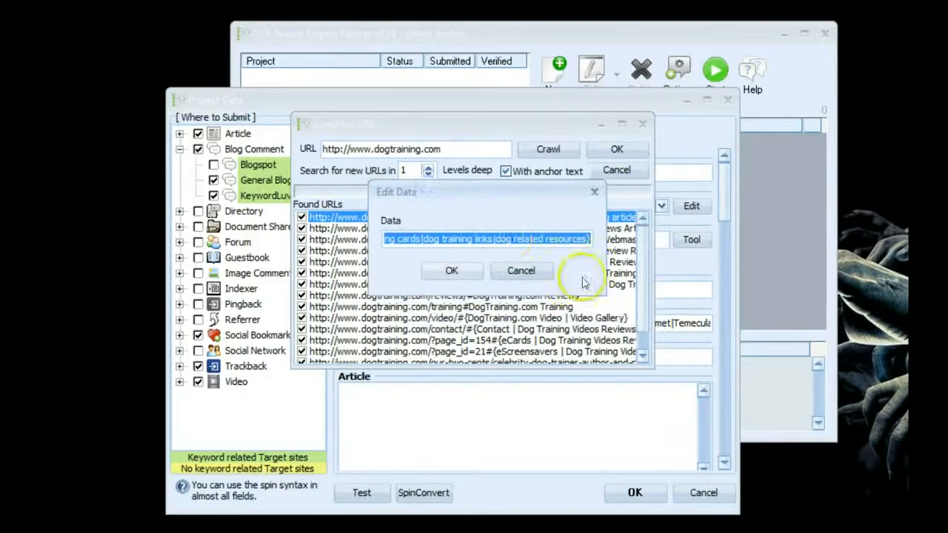
click(567, 239)
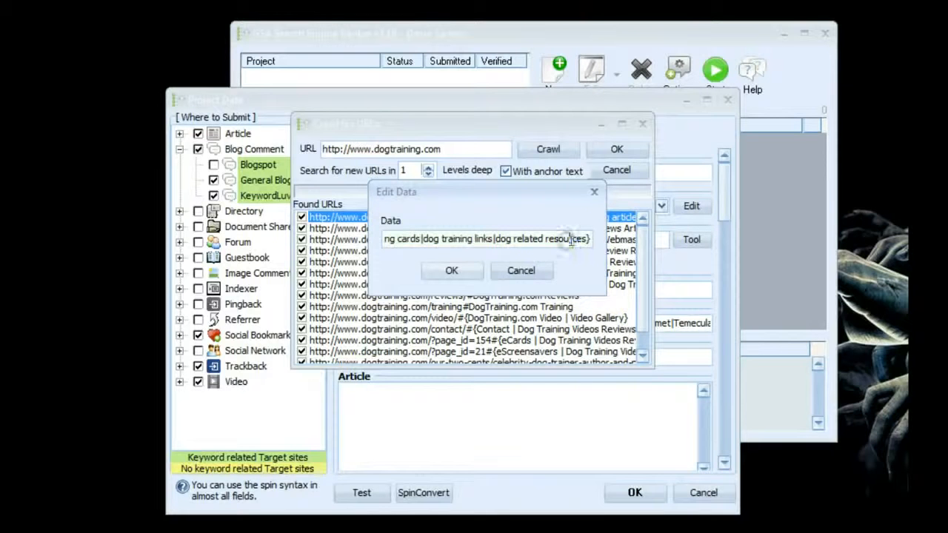
drag(590, 238, 516, 237)
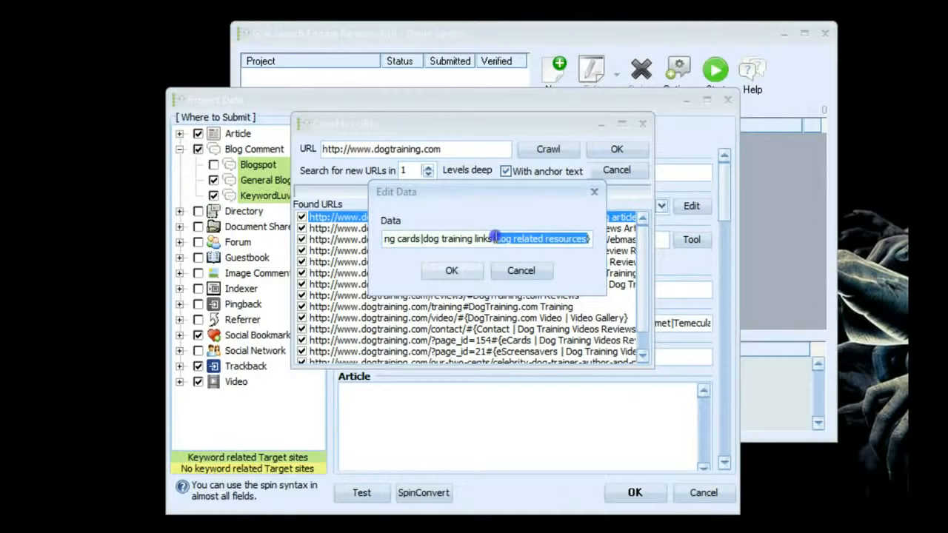
click(454, 270)
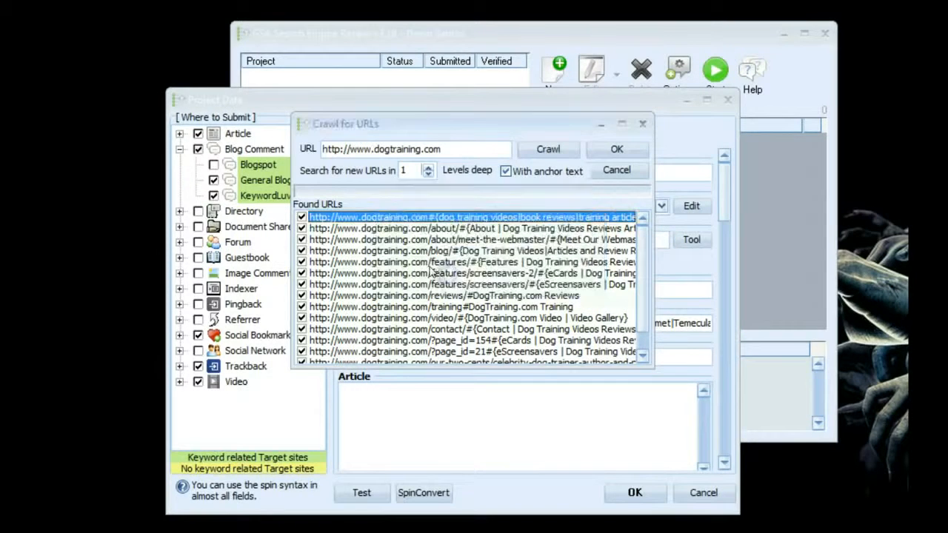
Exclude the meet-the-webmaster, blog, screensavers-2, training, contact and page_id=21 URLs, and accept the remaining found URLs for the project
click(301, 240)
click(301, 251)
click(301, 273)
click(301, 295)
click(302, 328)
click(302, 351)
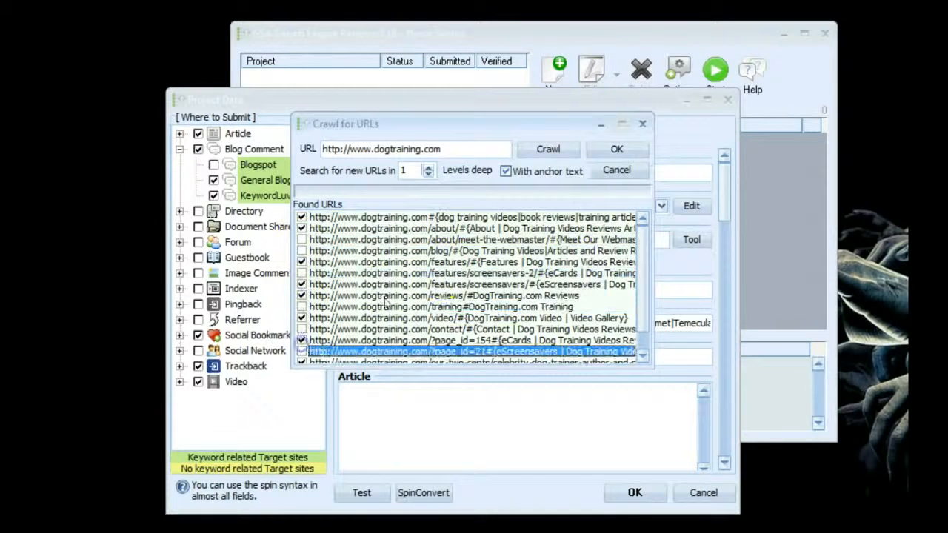
click(616, 149)
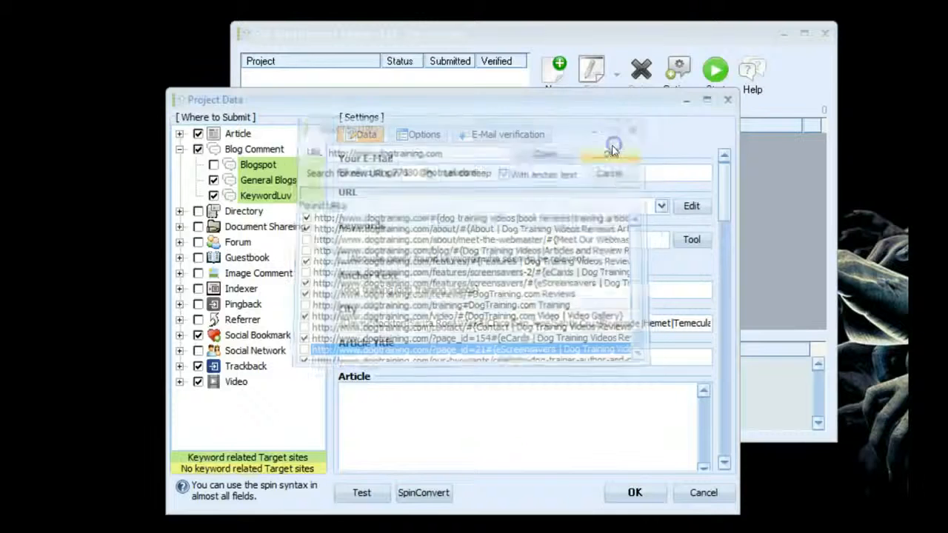
Review the crawled URLs in the project's URL list
click(660, 207)
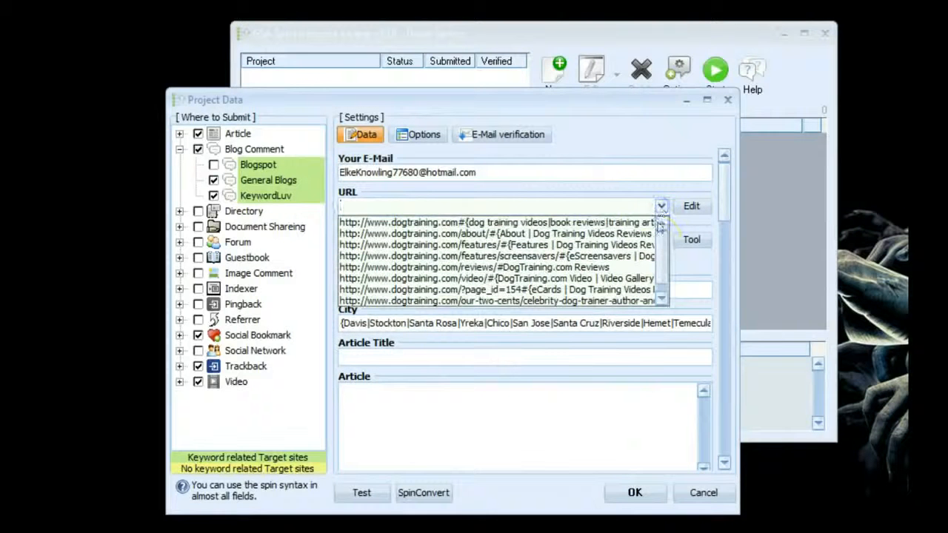
scroll(662, 246, down, 1)
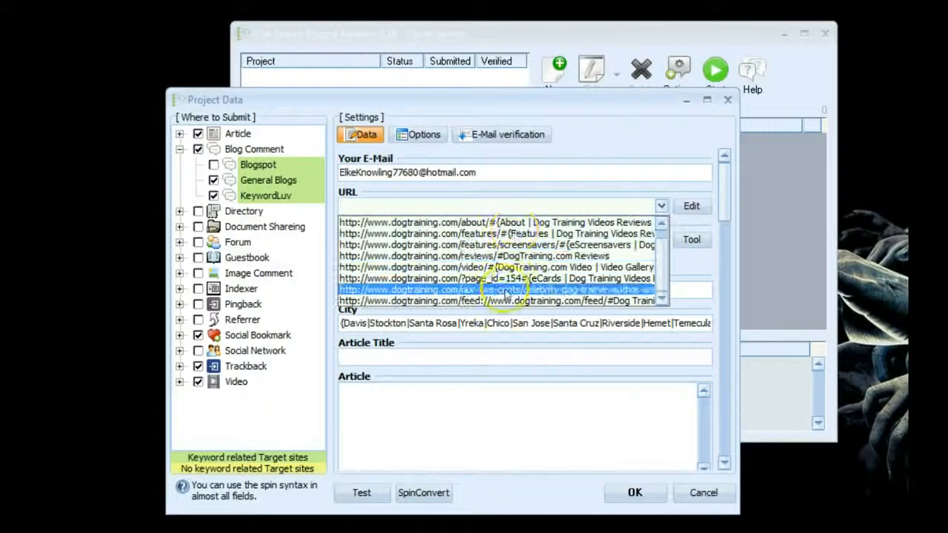
click(520, 209)
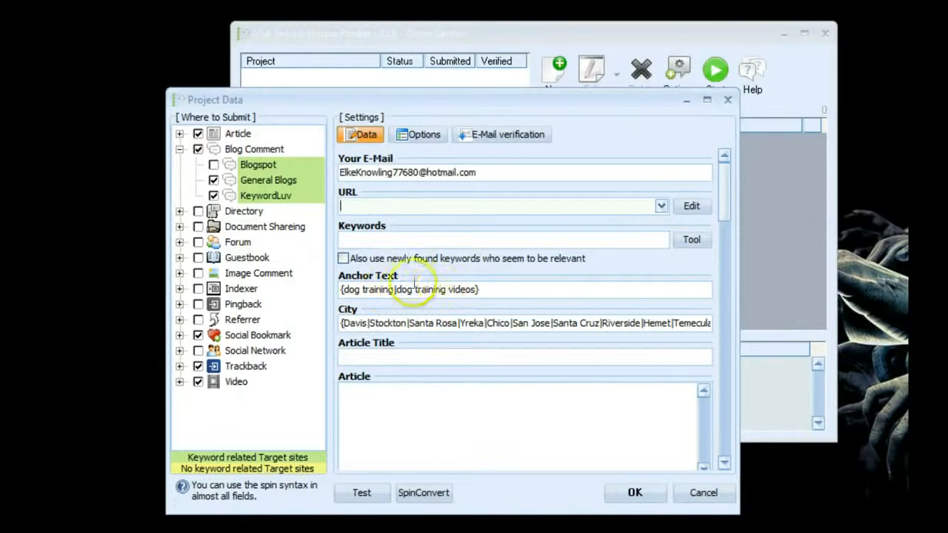
Inspect the project's keyword tool and close it without choosing any keywords
click(360, 237)
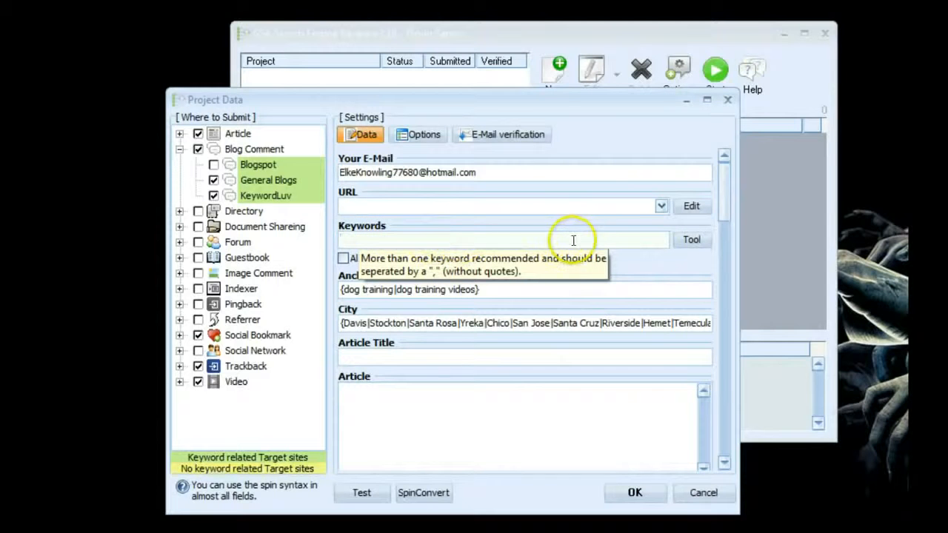
click(691, 243)
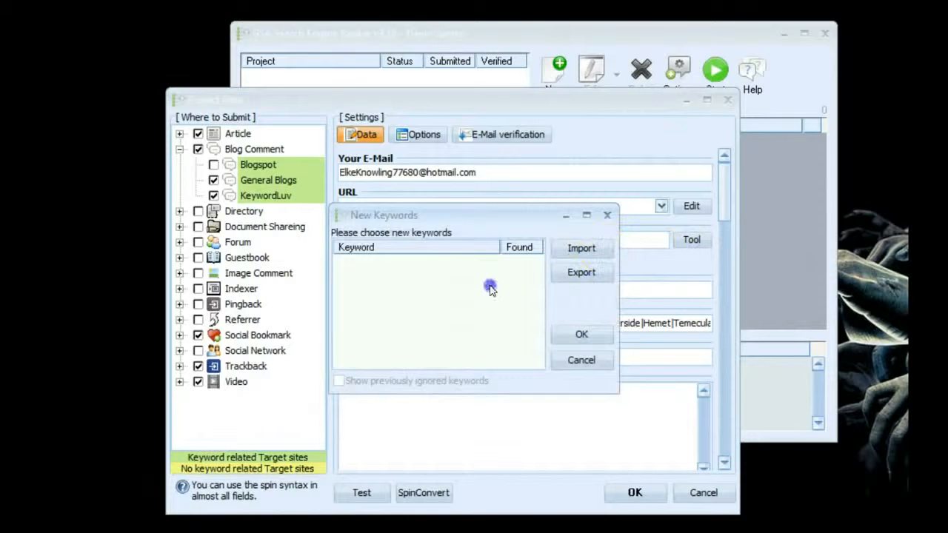
drag(459, 216, 478, 188)
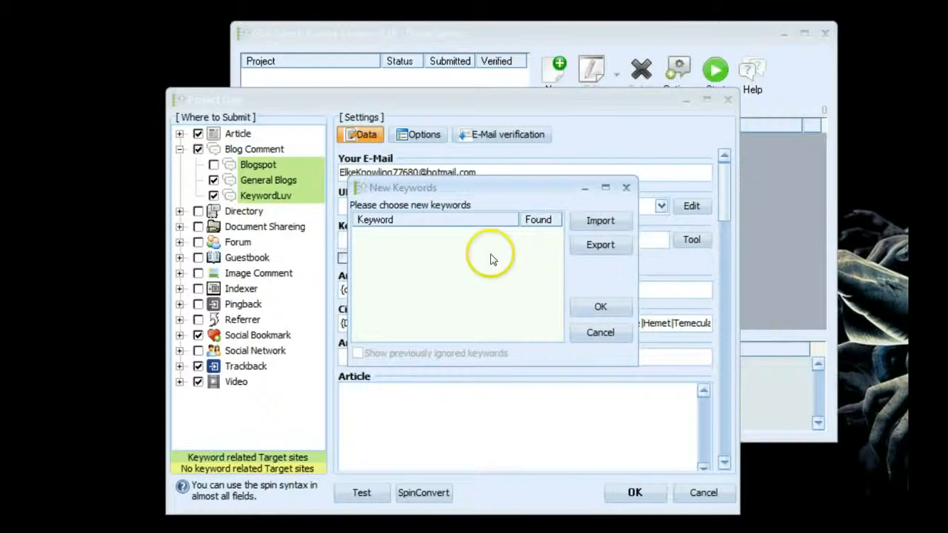
click(625, 187)
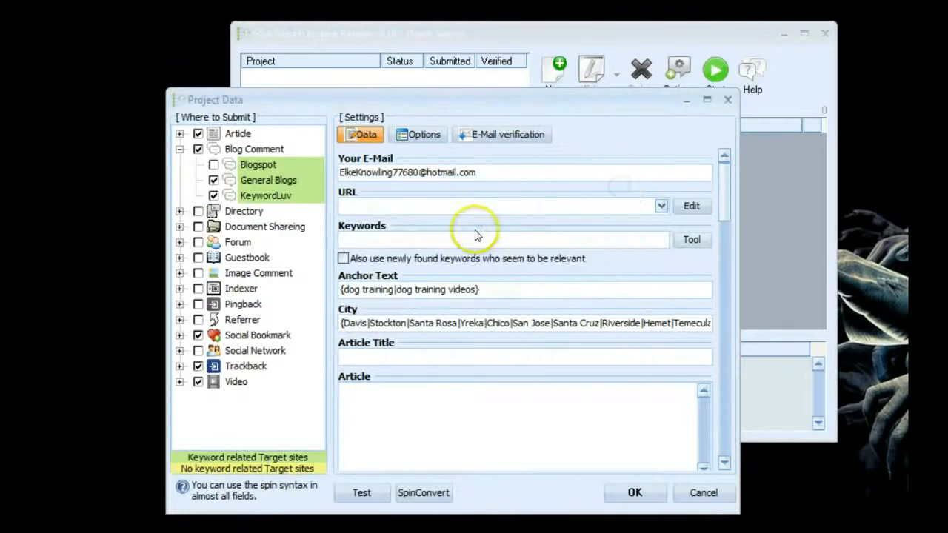
Set the keywords to dog training, dog videos and help with dog training, accept them all, and allow newly found relevant keywords
click(474, 236)
text(dog)
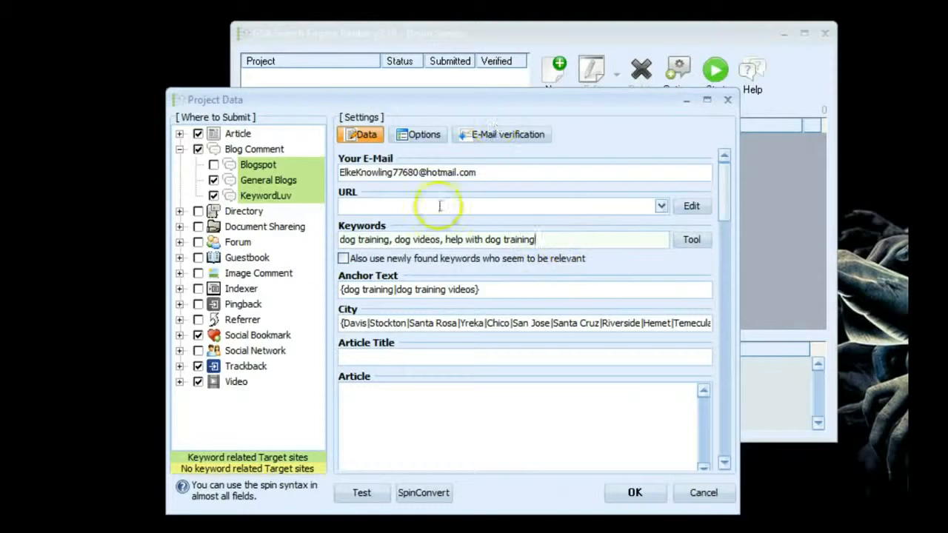
click(691, 241)
drag(474, 193, 460, 126)
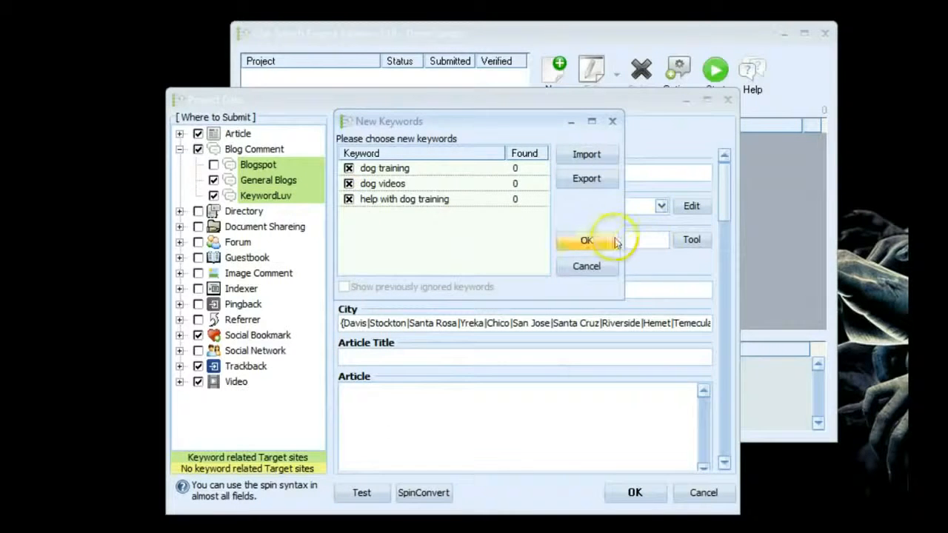
click(584, 240)
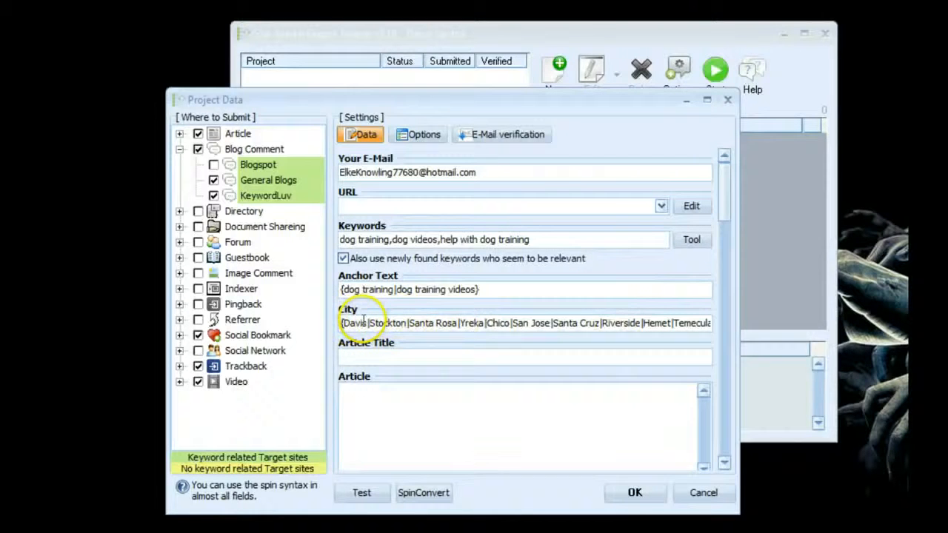
Open the article title for editing
drag(724, 222, 725, 240)
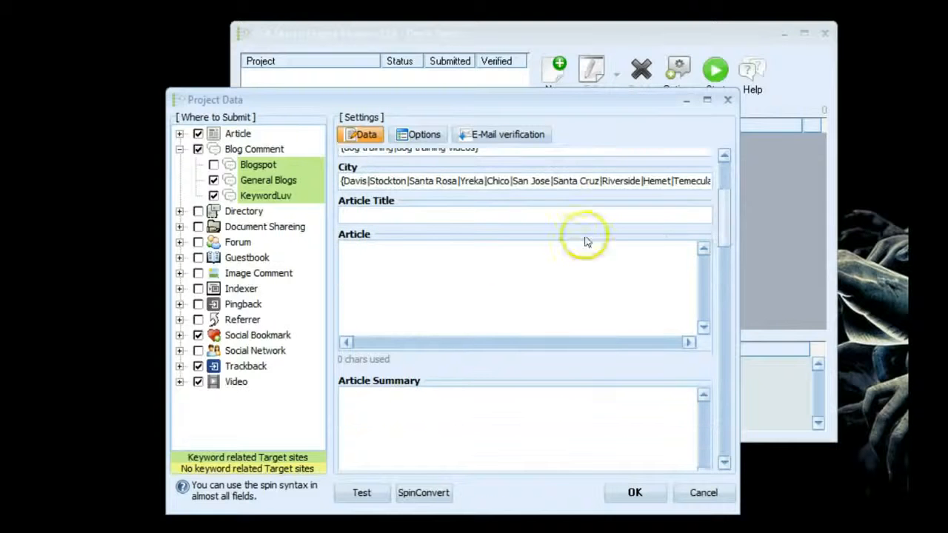
click(480, 213)
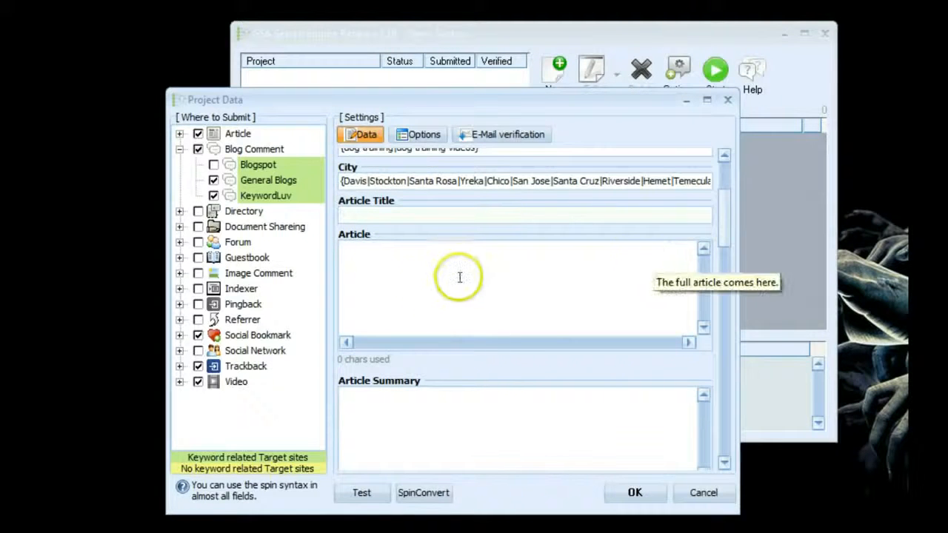